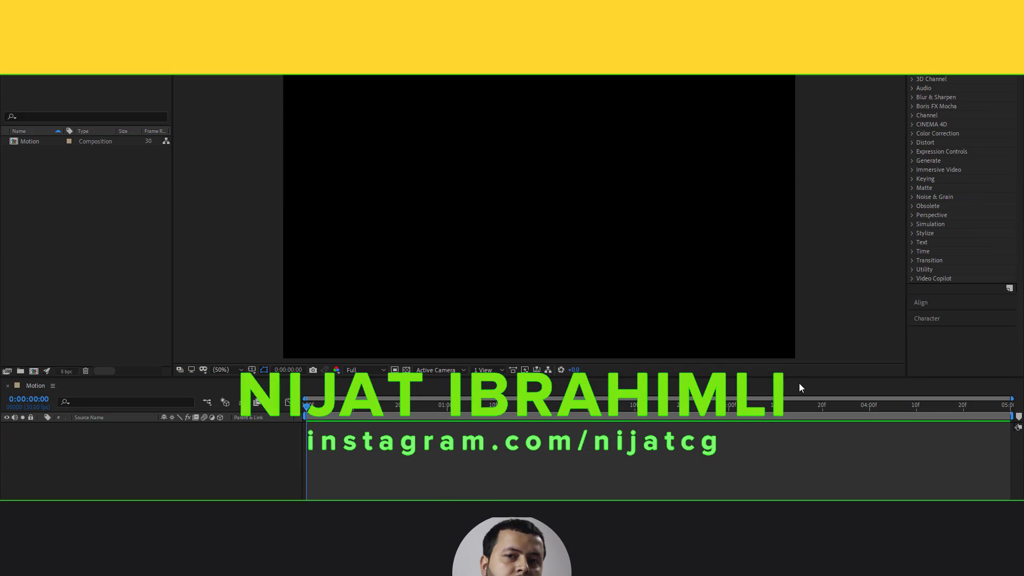
Create a new full-frame solid layer named BG in the Motion composition.
click(138, 488)
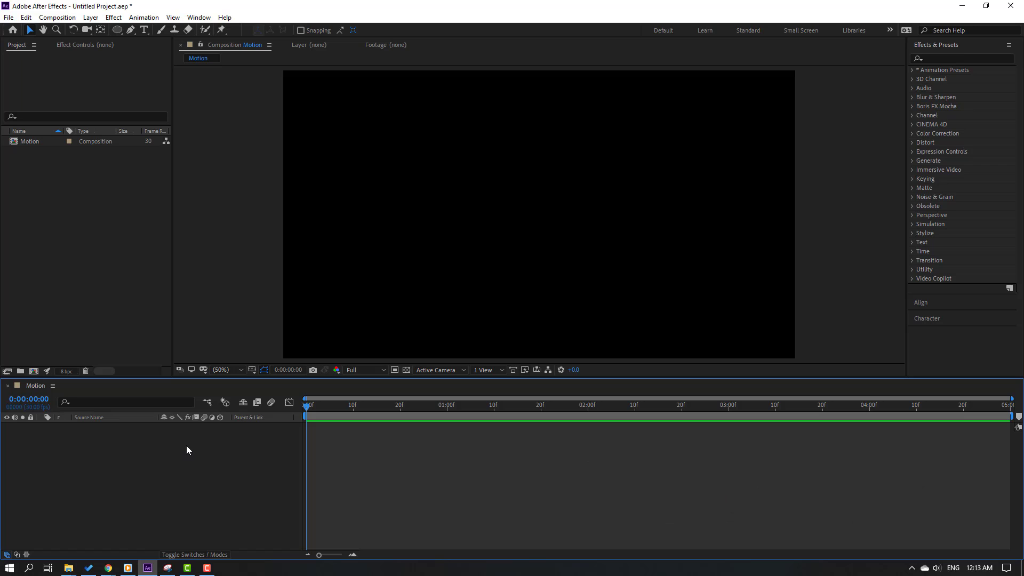
right_click(127, 440)
mouse_move(150, 324)
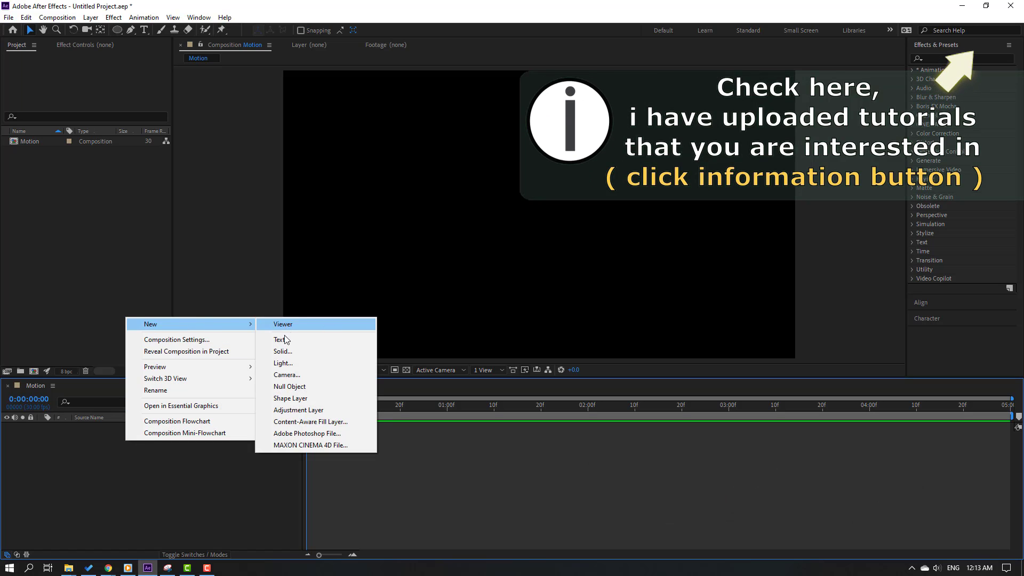
click(272, 337)
text(BG)
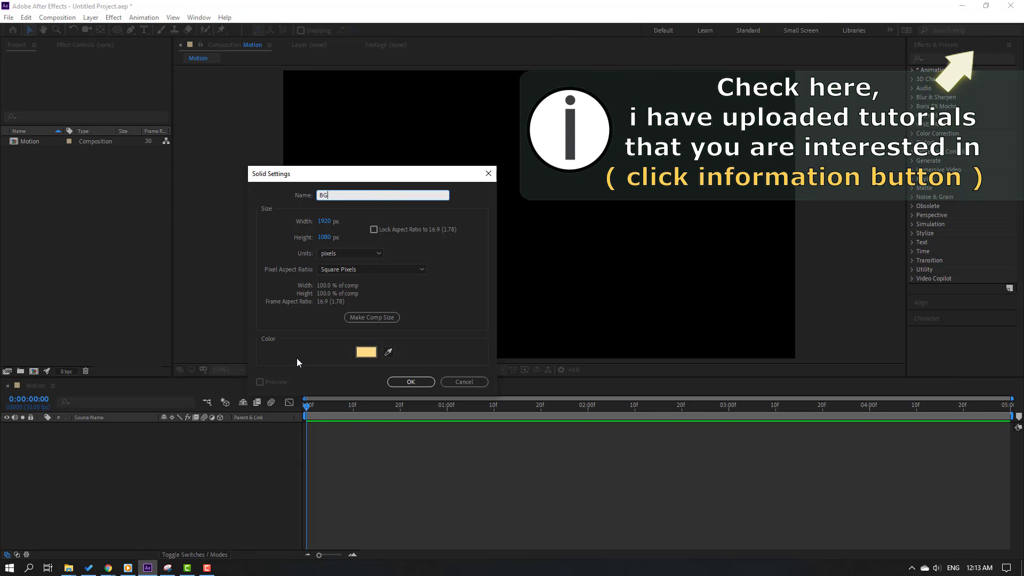
click(410, 382)
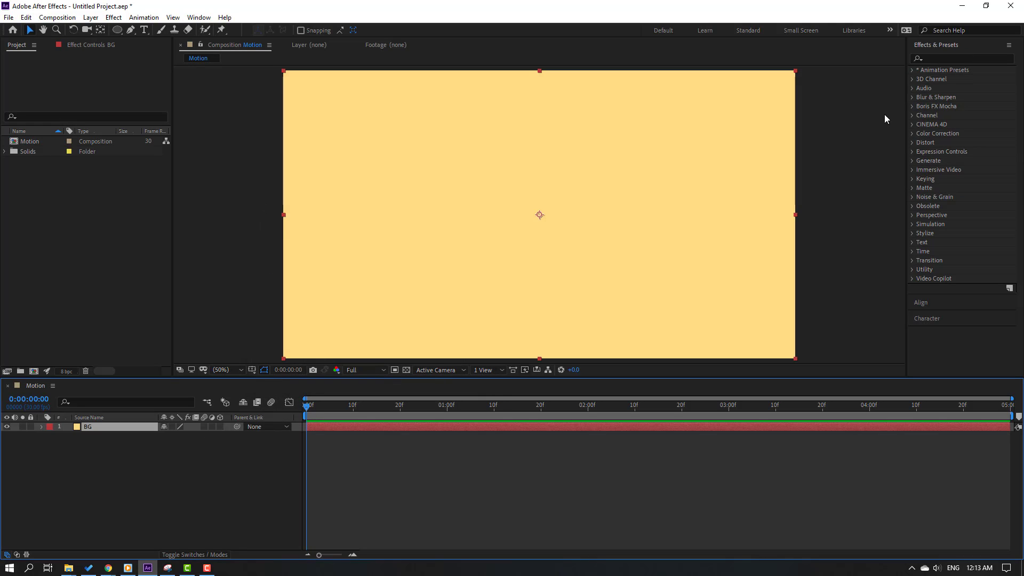
Apply a Fill effect to BG coloured purple #5D50D1, then lock the layer.
click(943, 59)
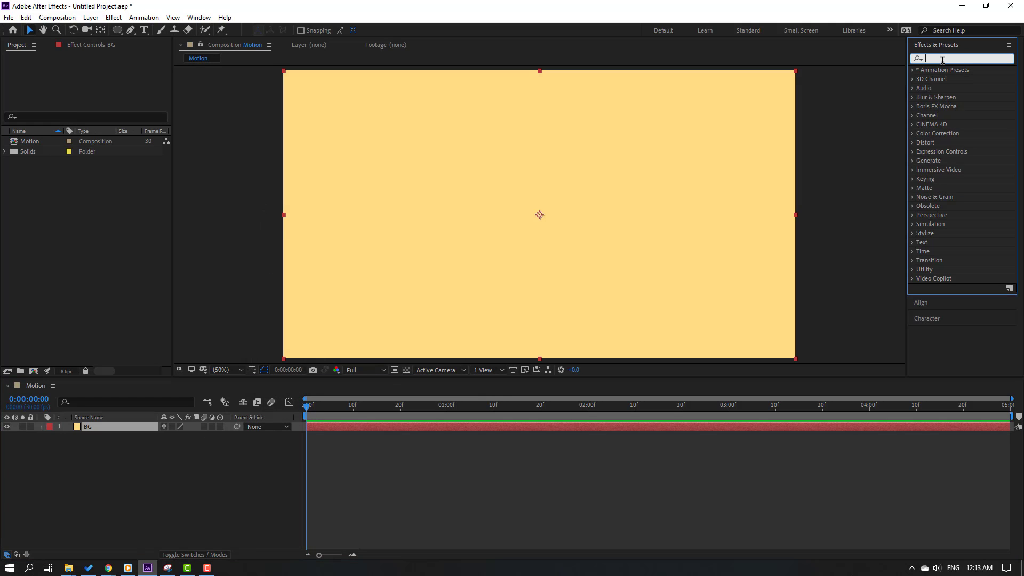
text(fill)
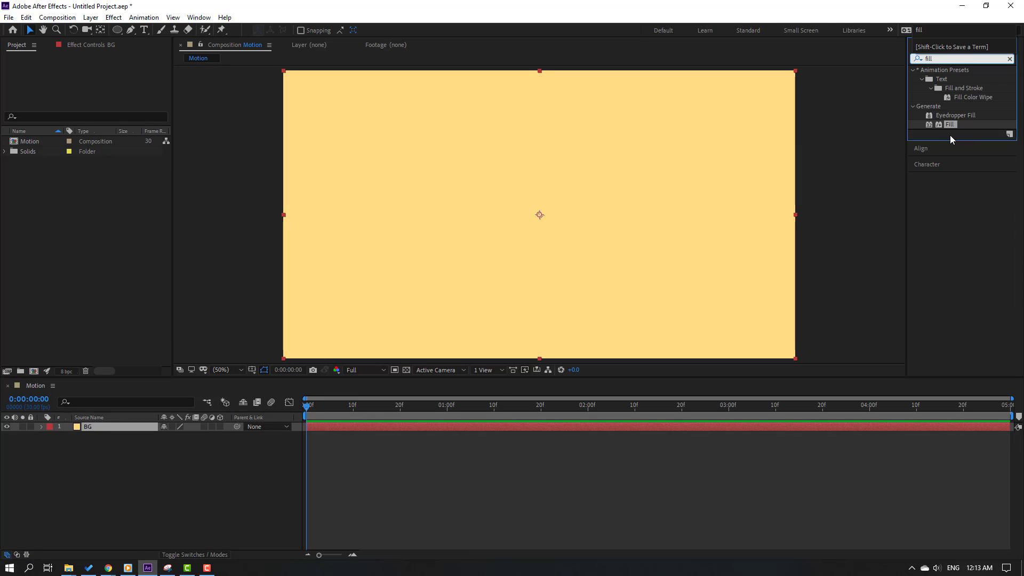
drag(950, 126, 84, 434)
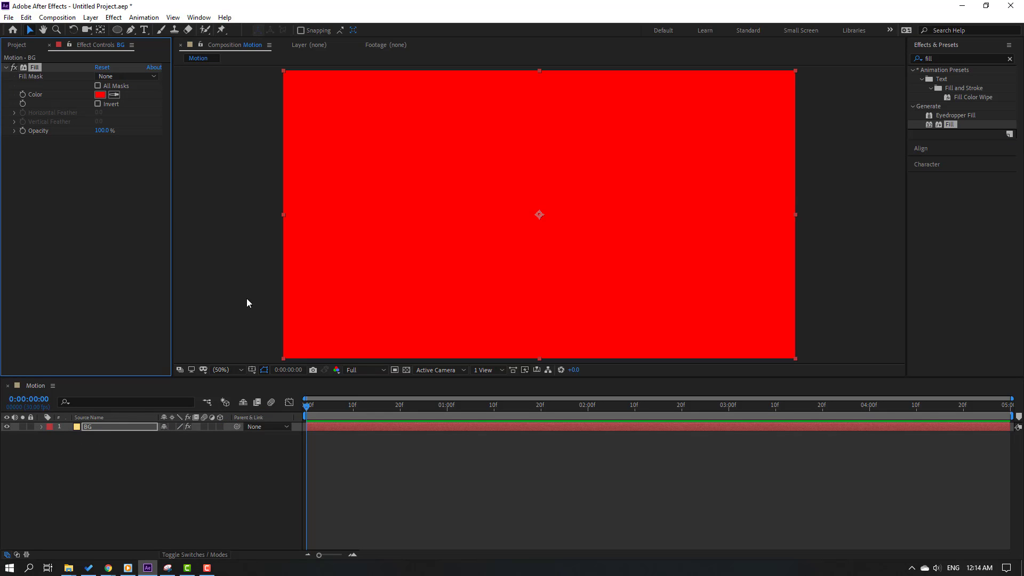
click(100, 95)
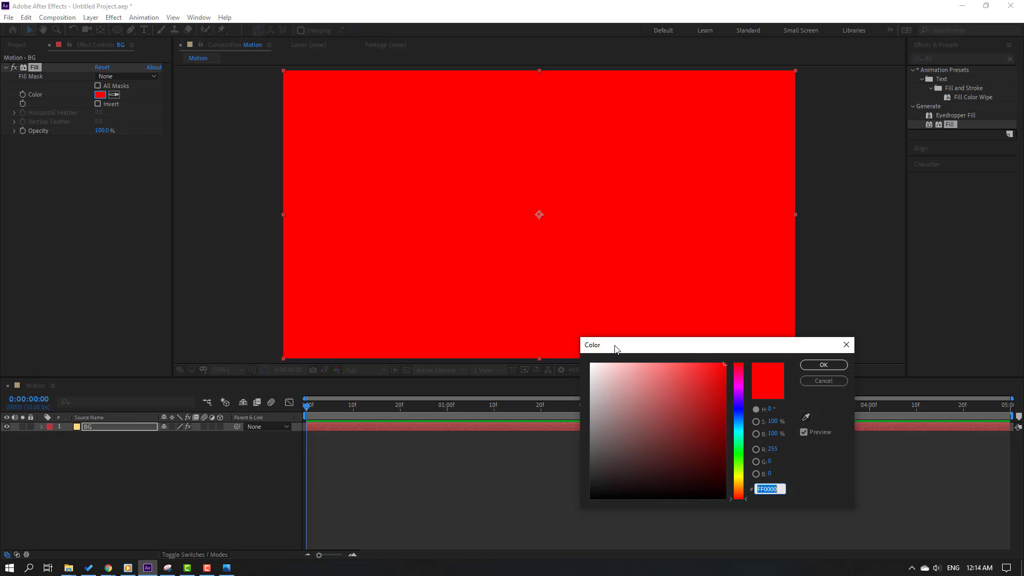
click(805, 417)
click(824, 320)
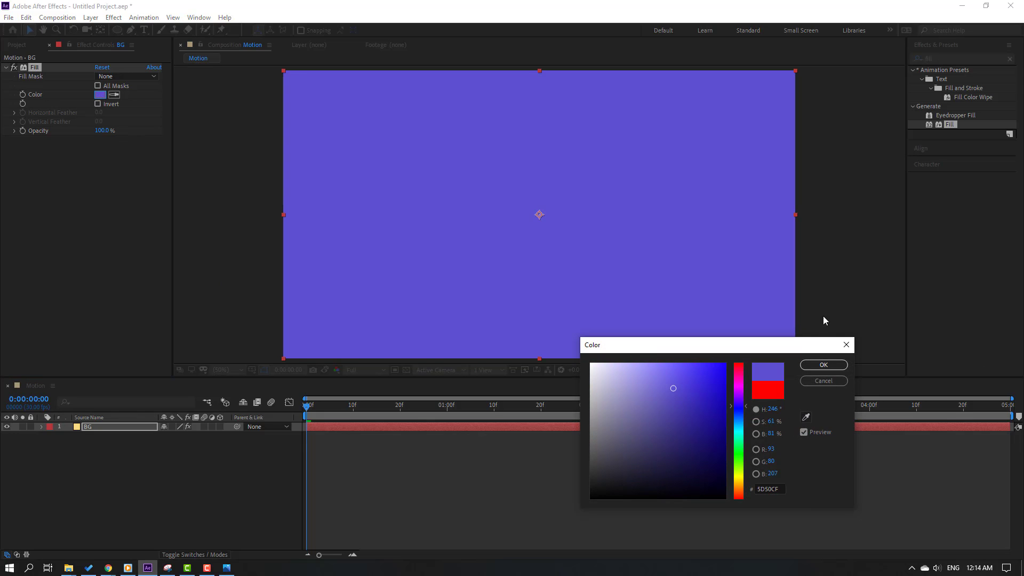
drag(674, 388, 674, 387)
click(823, 366)
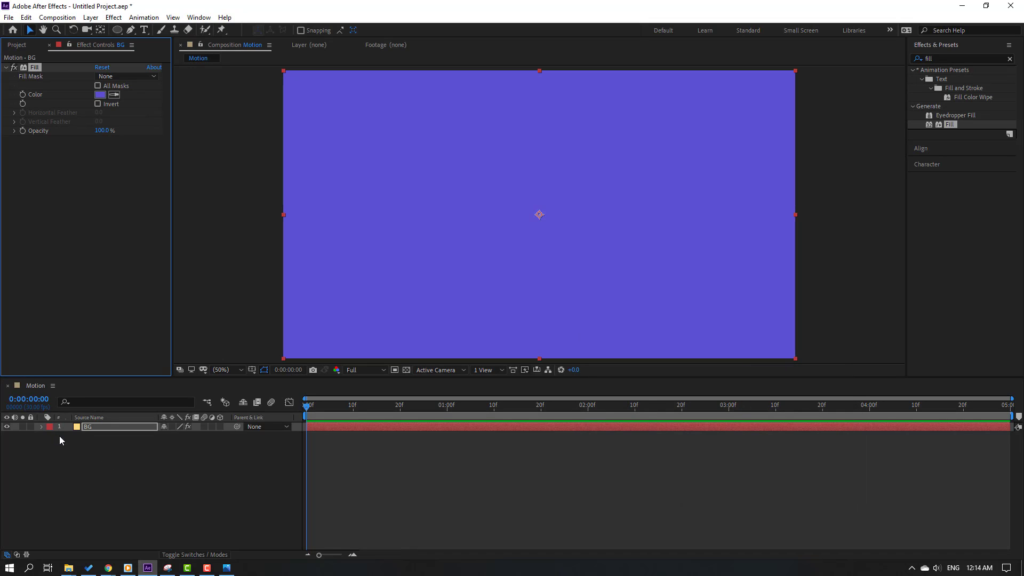
click(31, 427)
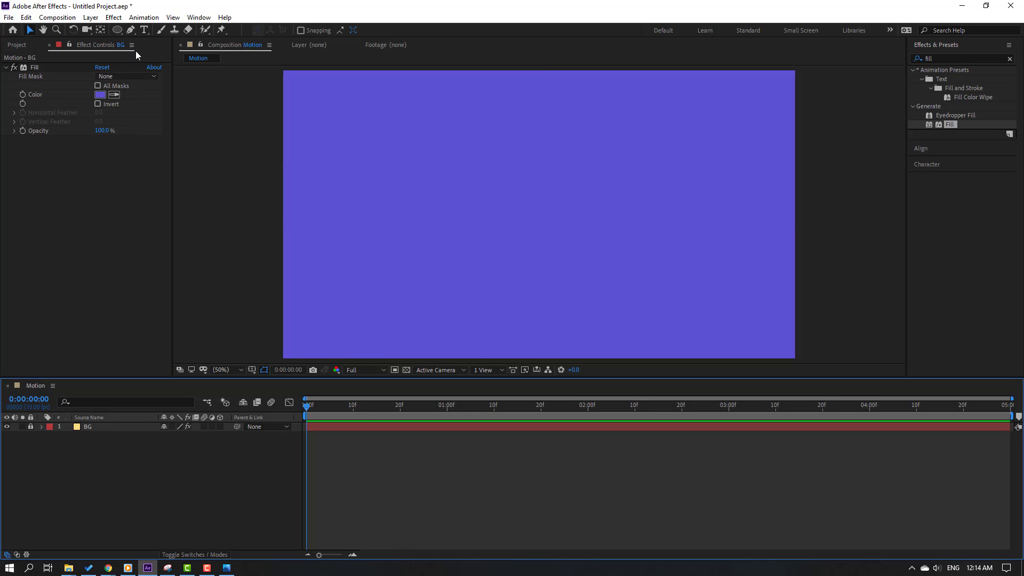
With a proportional grid shown, draw a three-point horizontal line with the Pen tool.
click(130, 30)
click(252, 370)
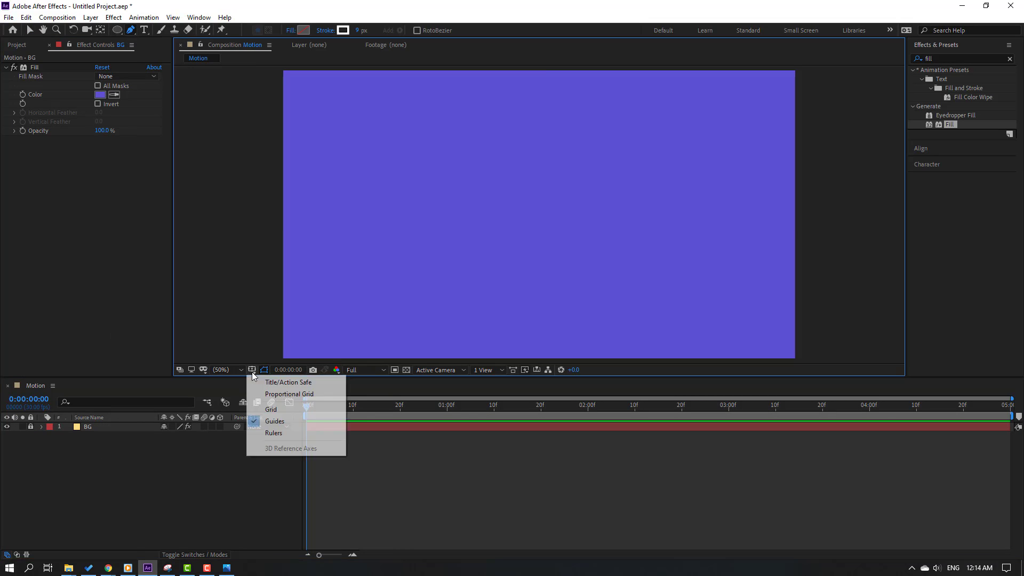
click(317, 398)
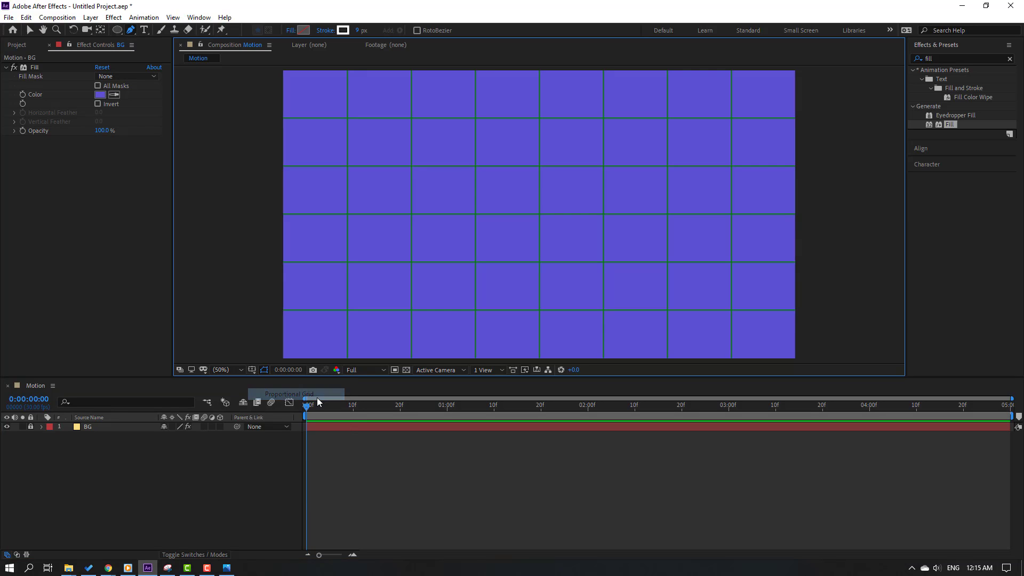
click(348, 263)
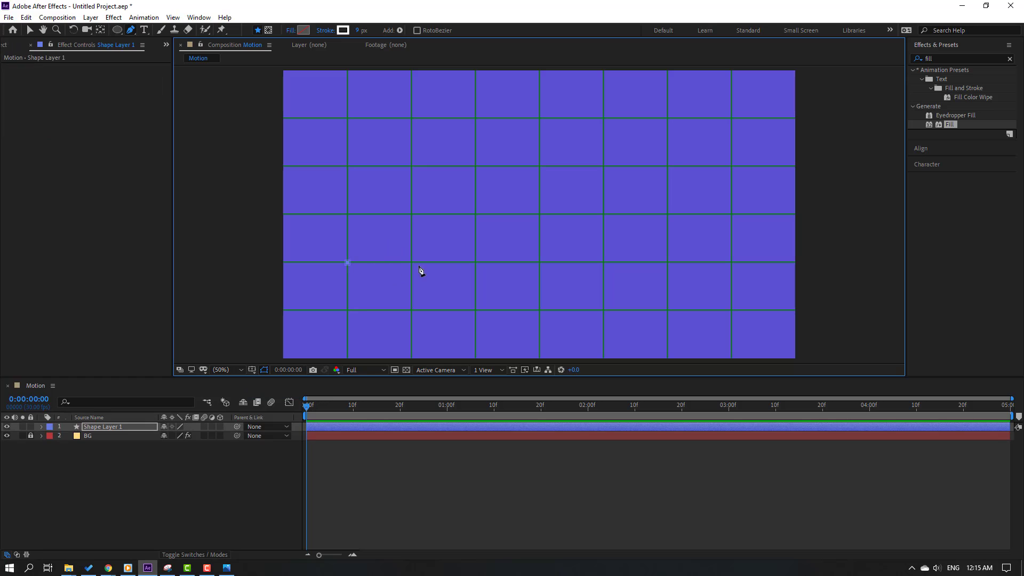
click(476, 263)
click(603, 263)
key(v)
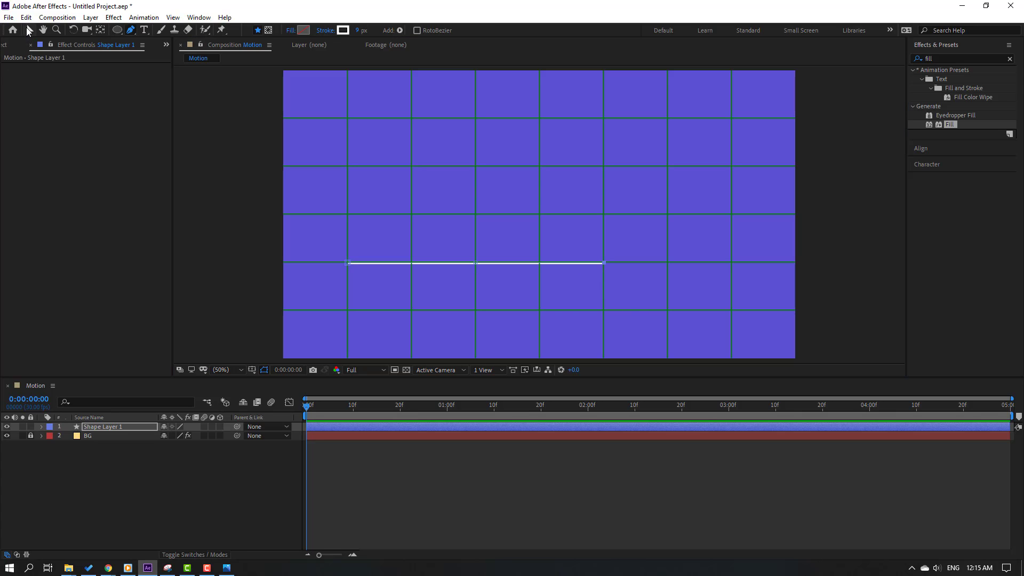
Hide the proportional grid and select the line's shape layer.
click(253, 370)
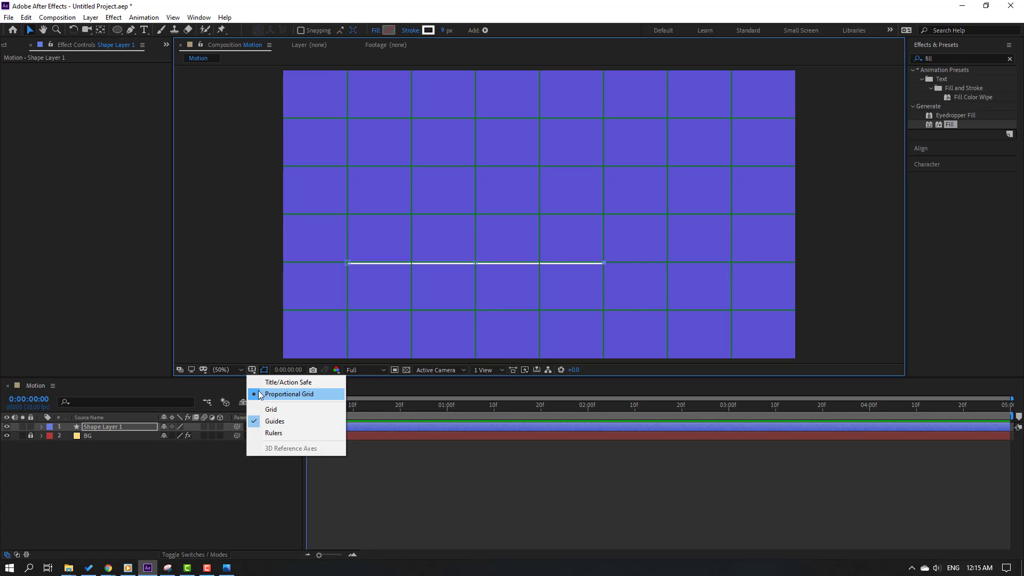
click(298, 394)
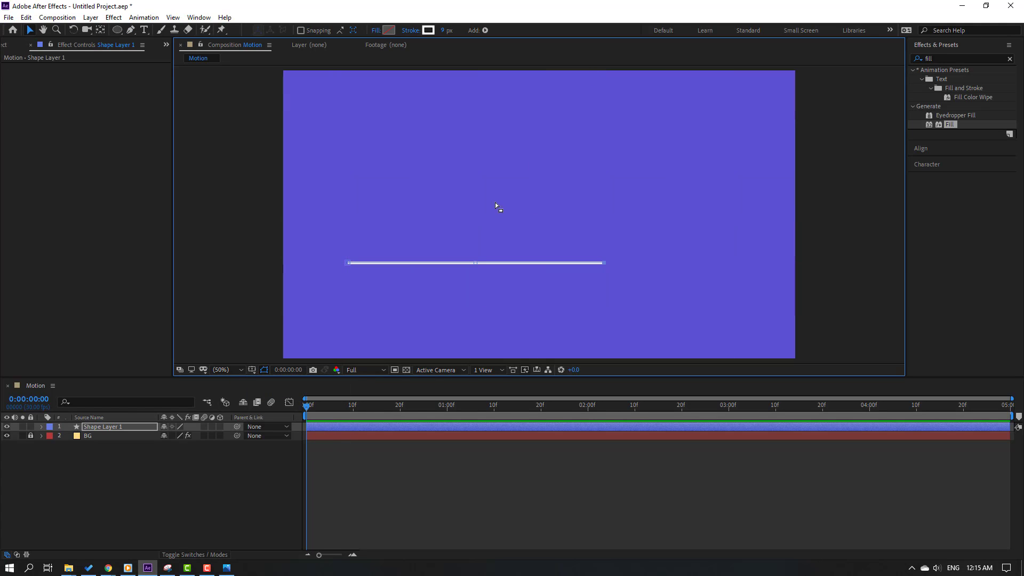
click(92, 479)
click(102, 428)
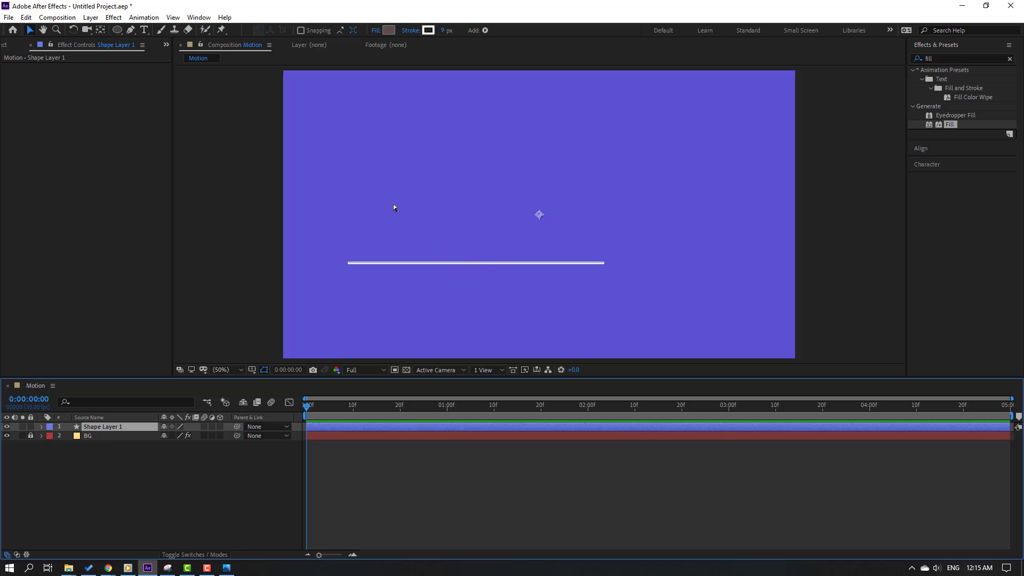
click(101, 29)
Centre the line's anchor point and set Path Point and Handle Size to 7.
key(ctrl+alt+Home)
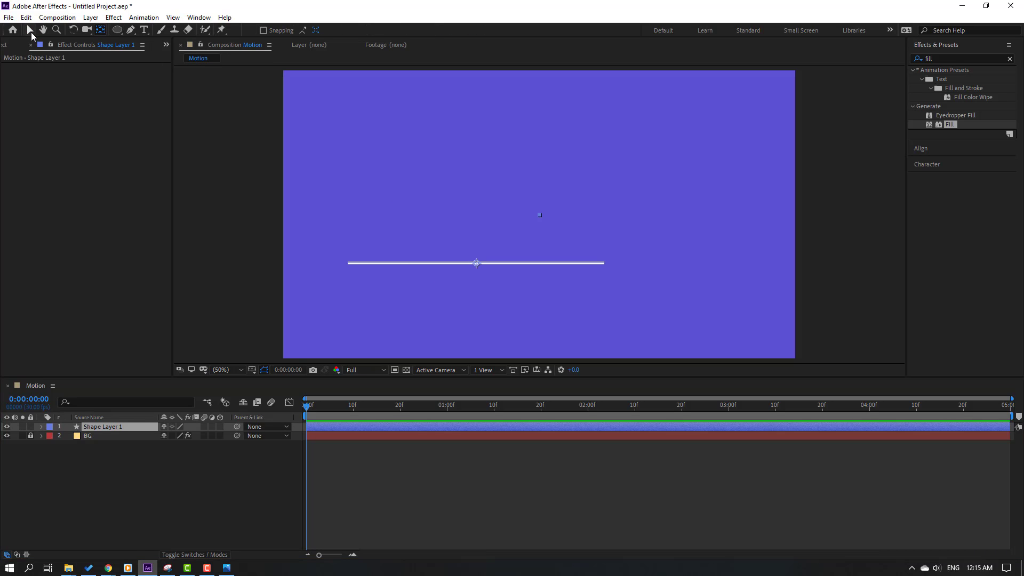
click(30, 31)
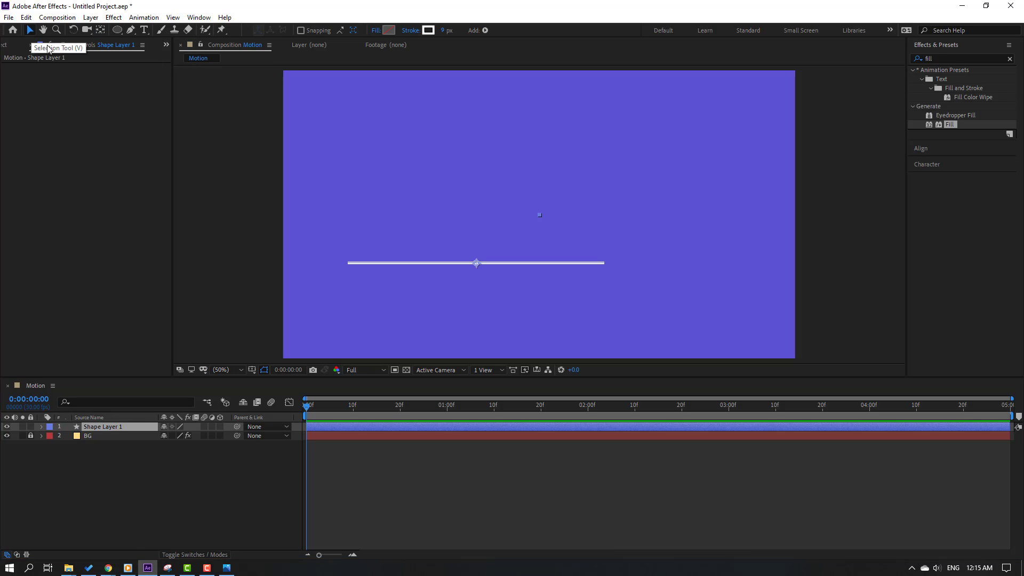
click(25, 17)
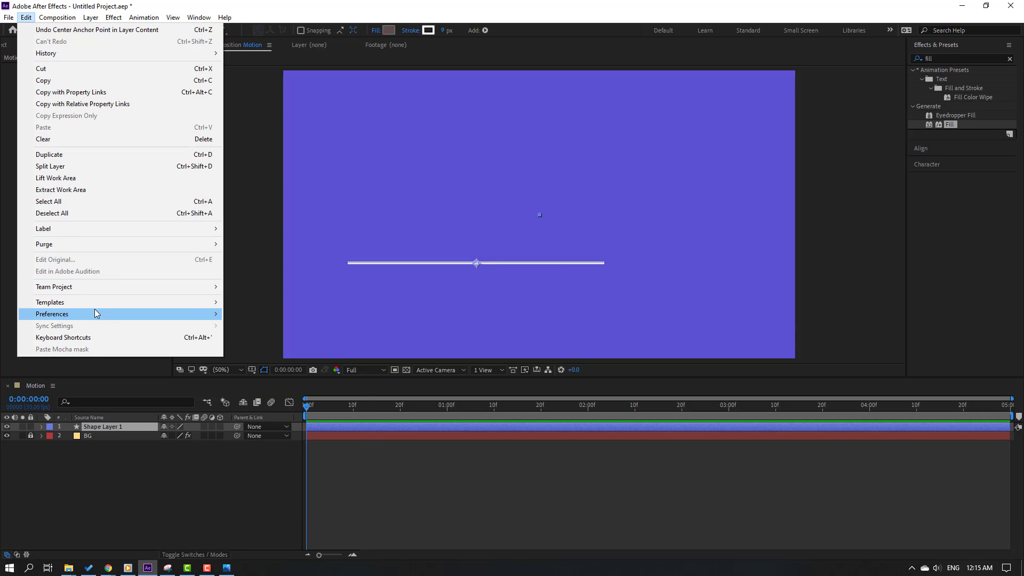
mouse_move(99, 314)
click(261, 317)
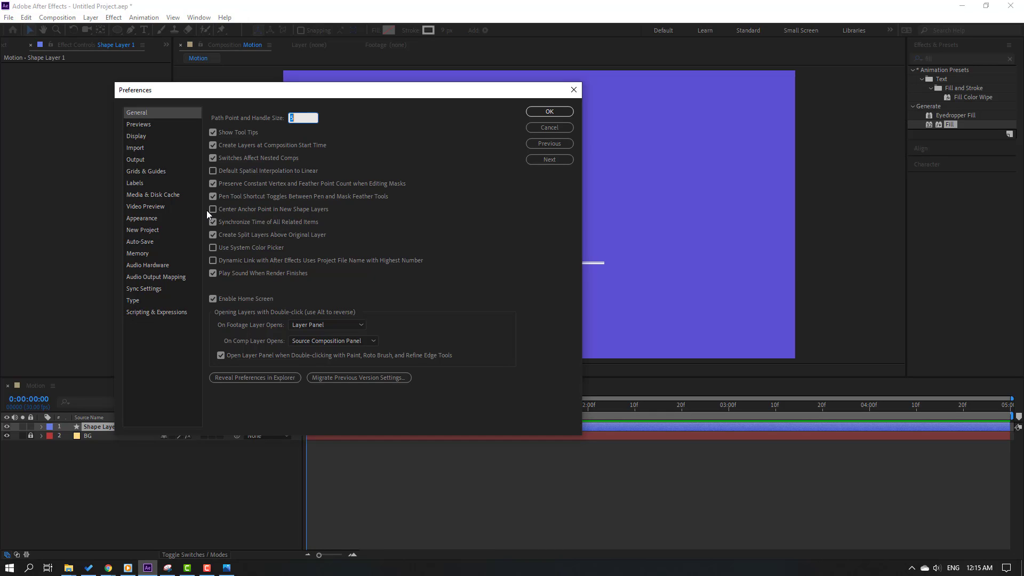
text(7)
click(573, 89)
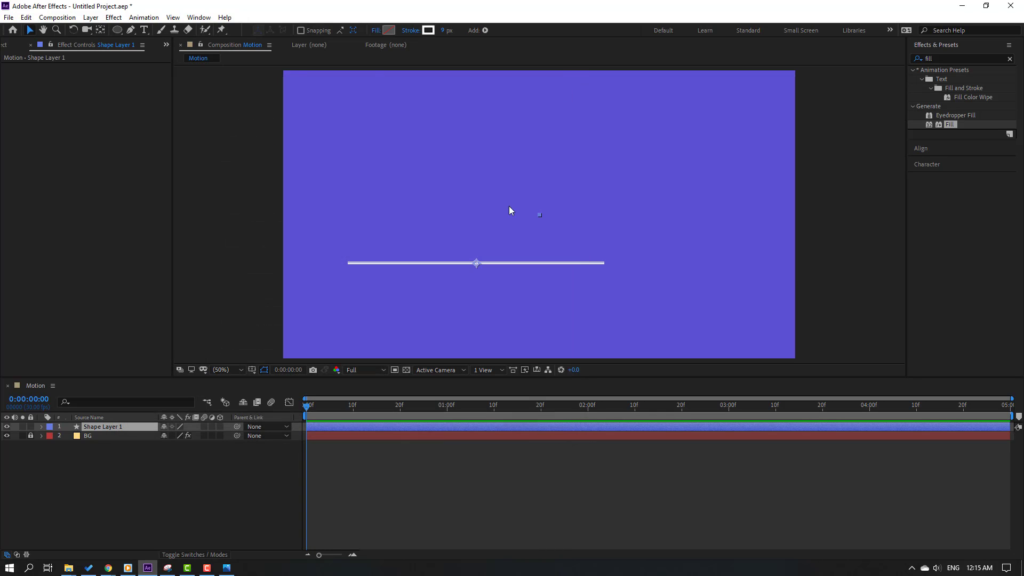
Rename Shape Layer 1 to 'line'.
click(172, 473)
click(101, 427)
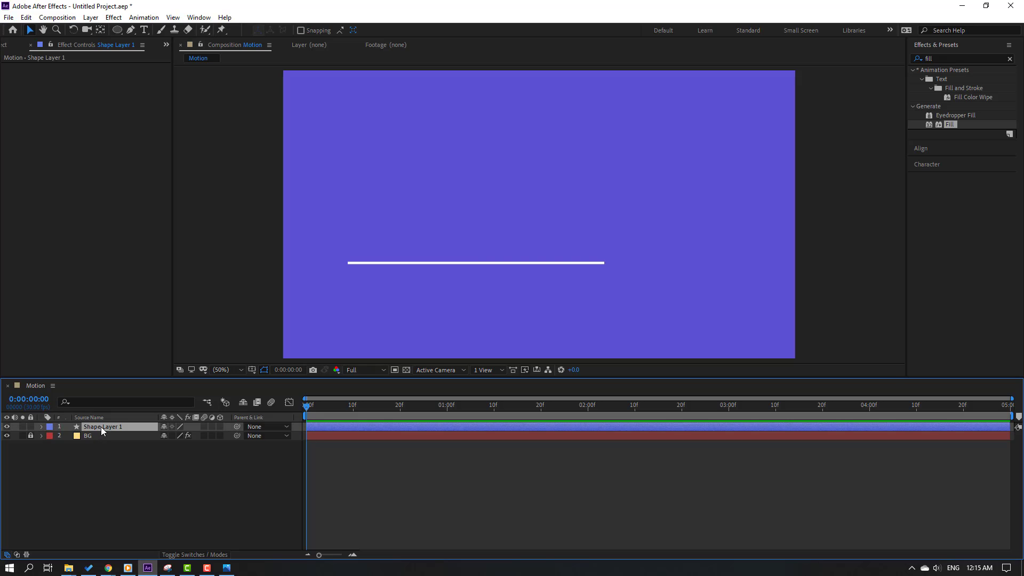
key(Return)
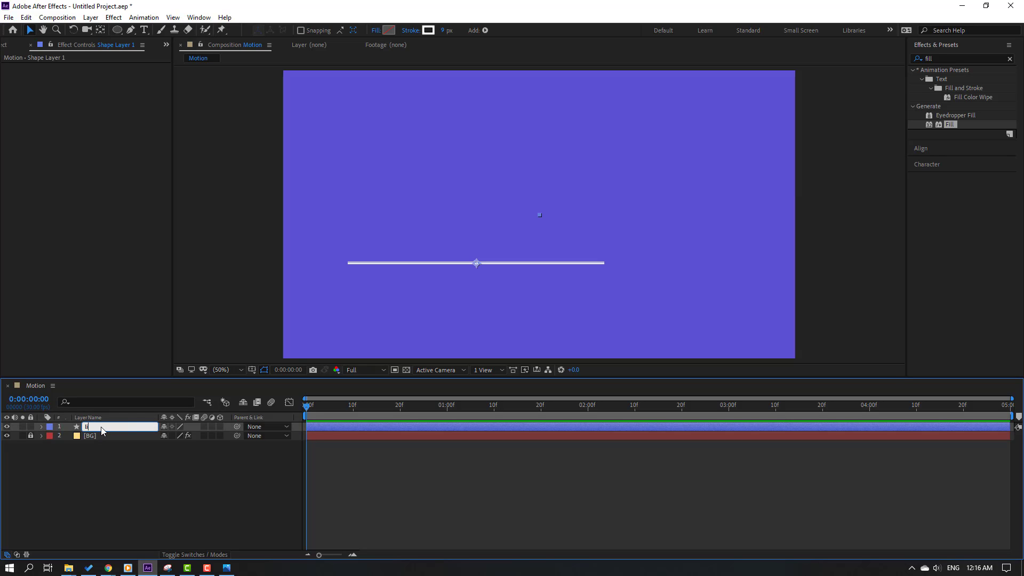
text(line)
key(Return)
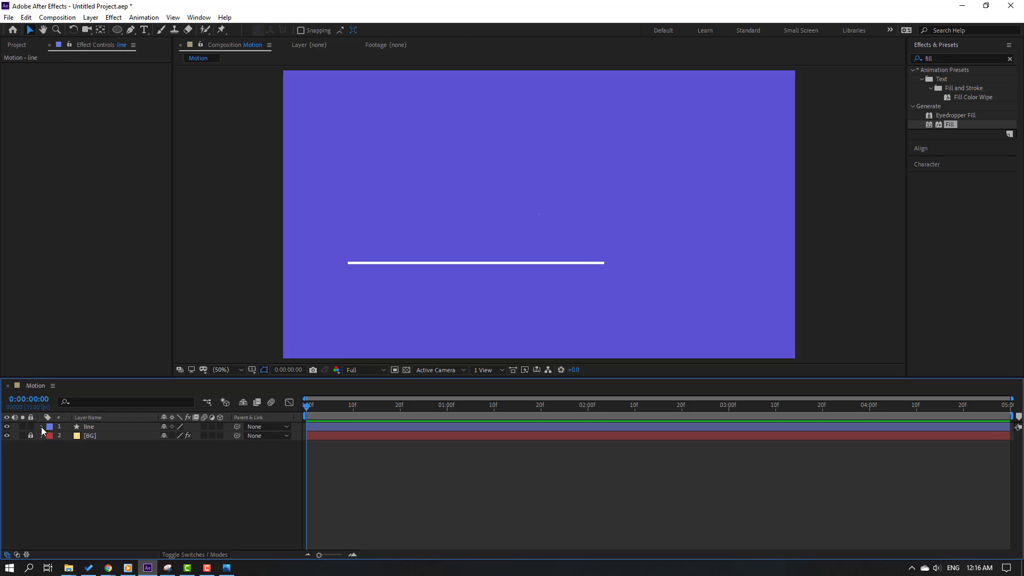
Expand the line layer down to Path 1 and select its Path property.
click(42, 427)
click(50, 436)
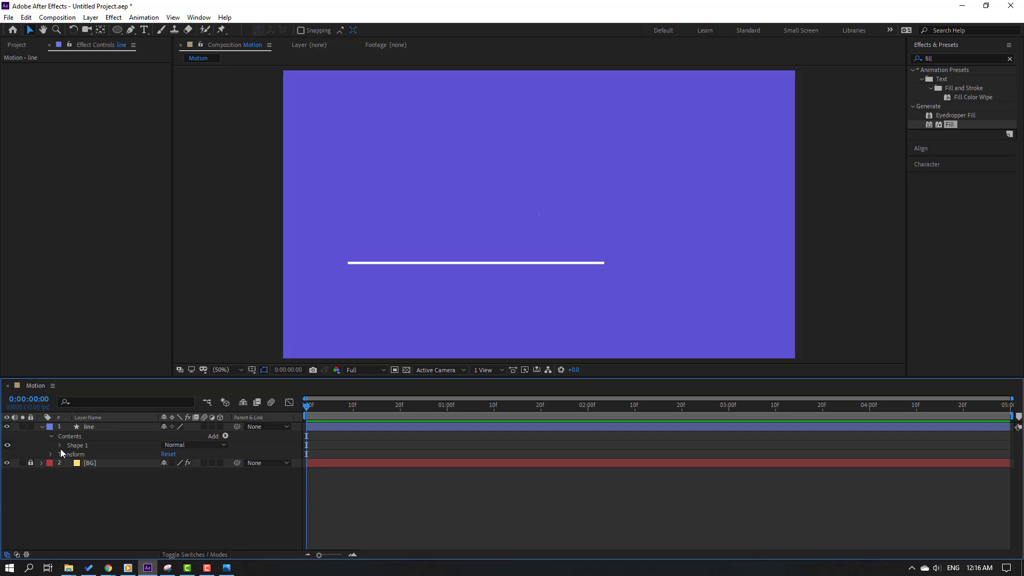
click(60, 446)
click(68, 454)
click(82, 455)
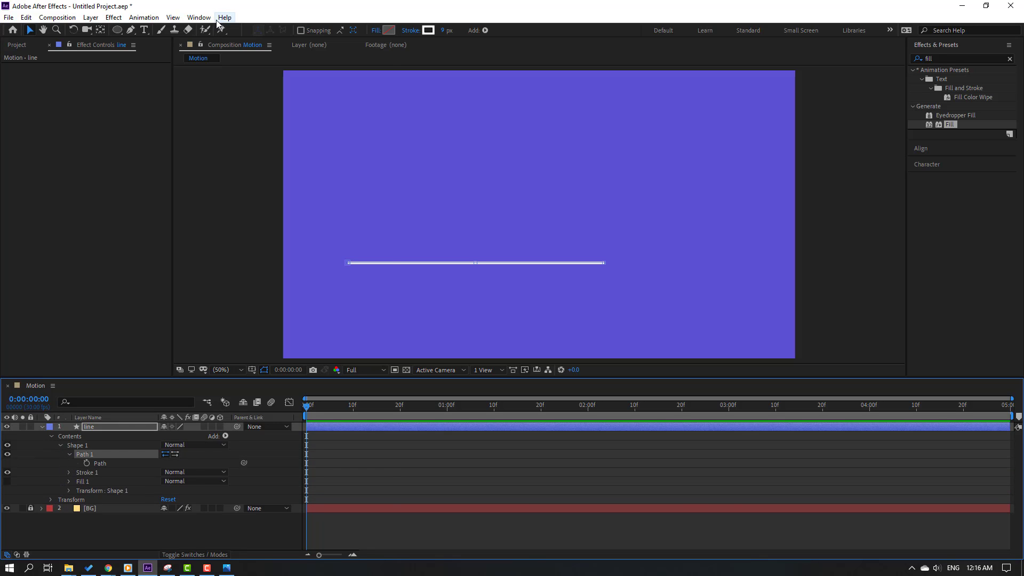
Launch the Create Nulls From Paths.jsx script beside the composition with the line's path selected.
click(199, 18)
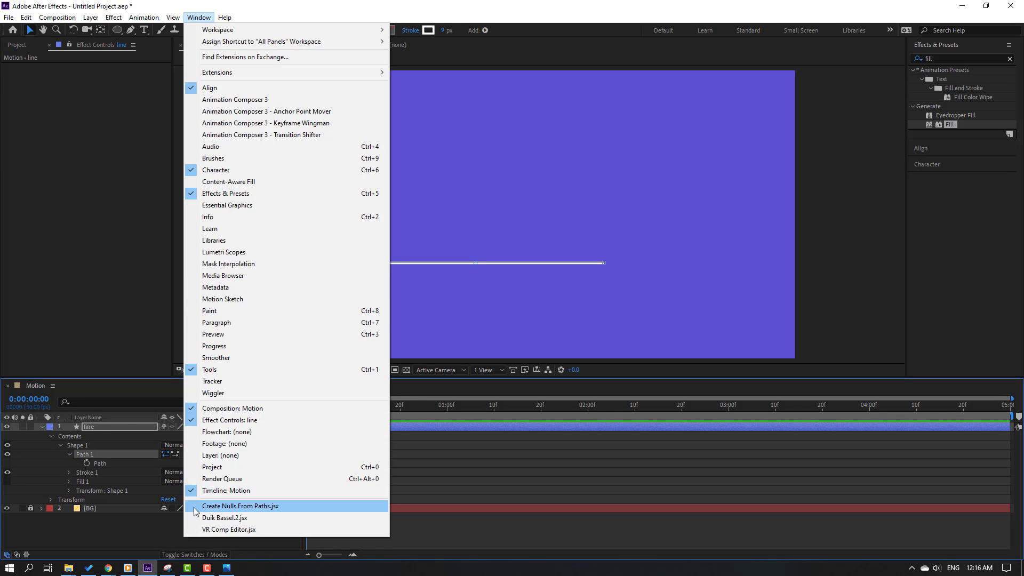
click(294, 507)
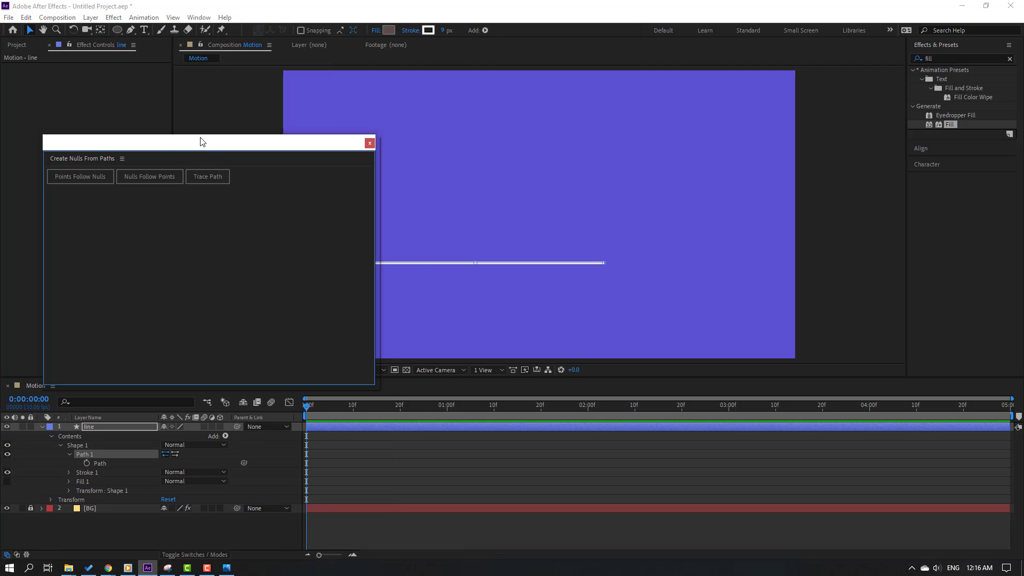
drag(201, 141, 594, 347)
click(101, 463)
click(100, 464)
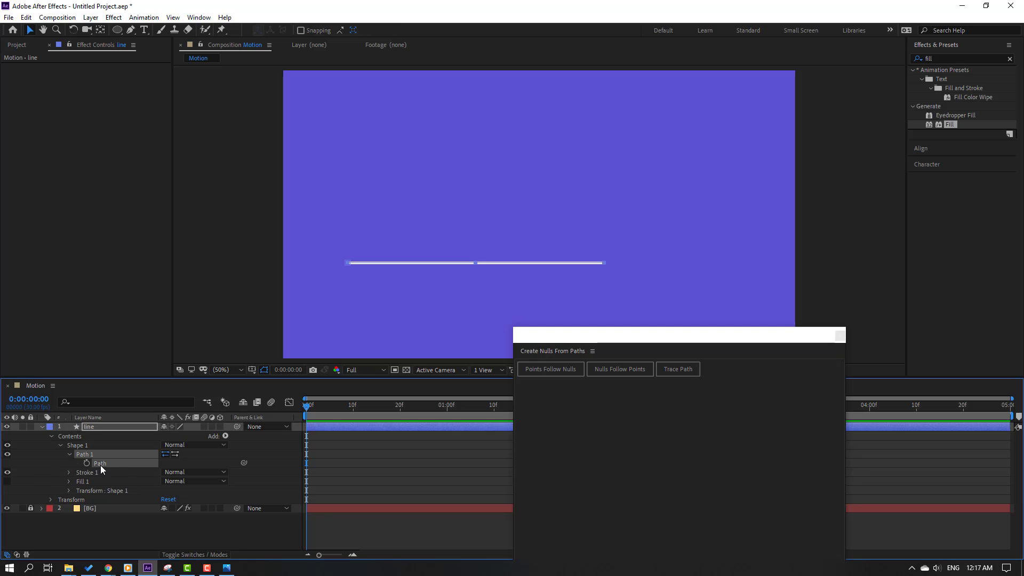
Create three nulls with Points Follow Nulls, test-bend the line, then close the panel.
click(553, 369)
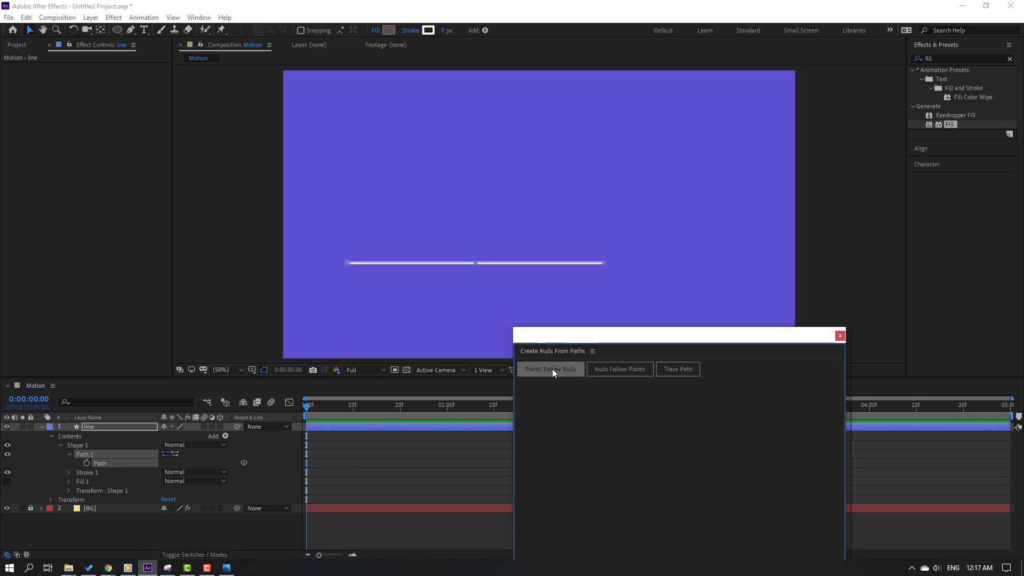
click(395, 484)
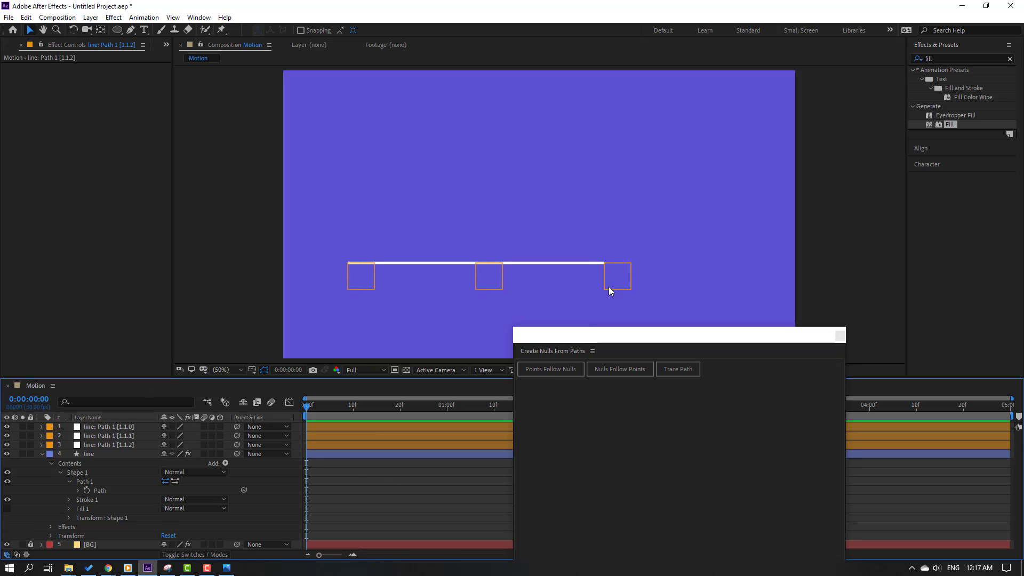
mouse_move(622, 285)
mouse_down()
mouse_move(552, 300)
mouse_move(506, 266)
mouse_move(622, 272)
mouse_move(425, 210)
mouse_move(505, 277)
mouse_move(615, 275)
mouse_up()
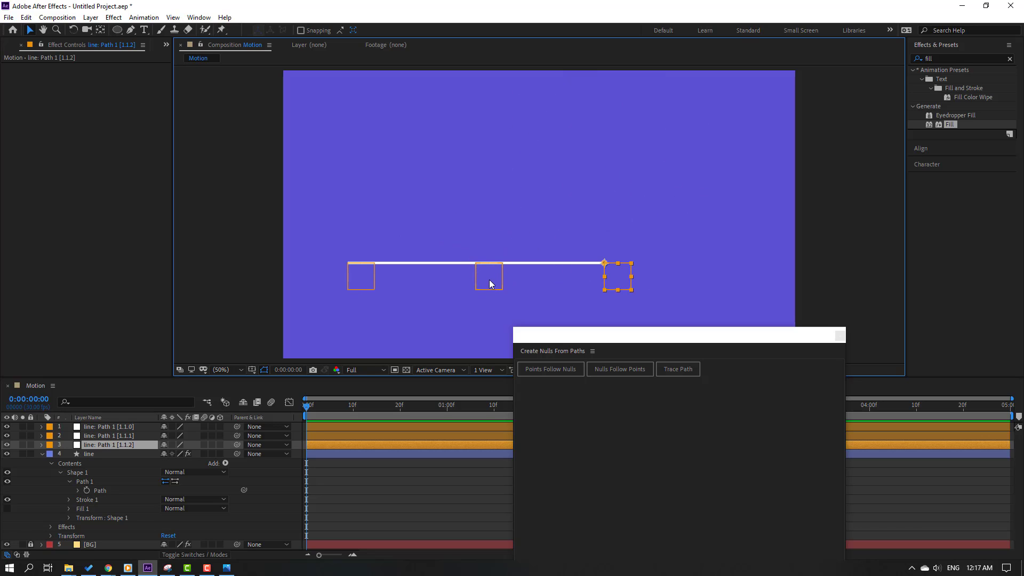
mouse_move(490, 276)
mouse_down()
mouse_move(437, 263)
mouse_move(468, 251)
mouse_move(489, 276)
mouse_up()
mouse_move(359, 288)
mouse_down()
mouse_move(387, 231)
mouse_move(360, 277)
mouse_up()
click(840, 335)
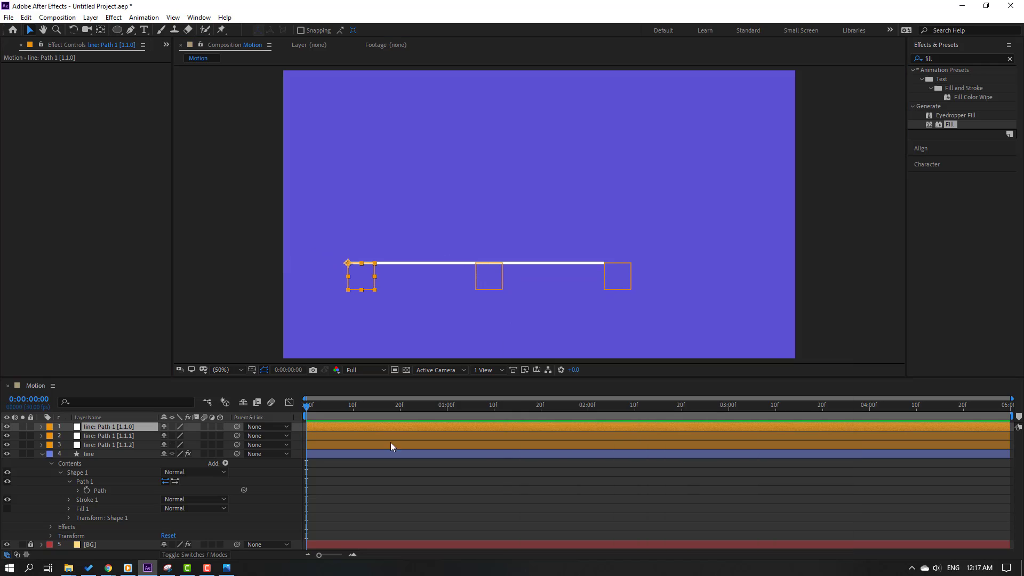
Move the line and its three nulls right toward centre, then select the middle null.
click(107, 510)
click(88, 454)
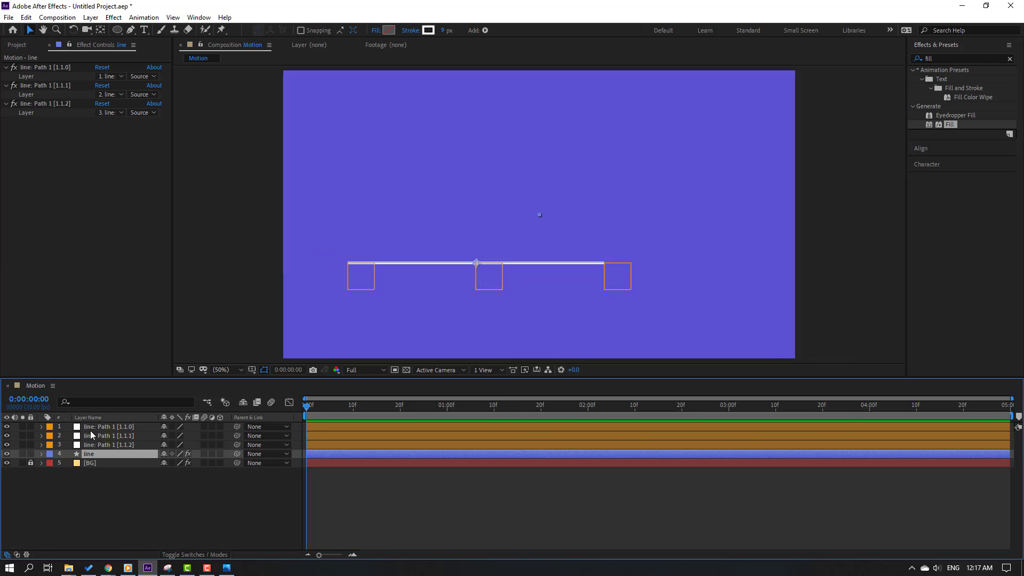
shift+click(98, 432)
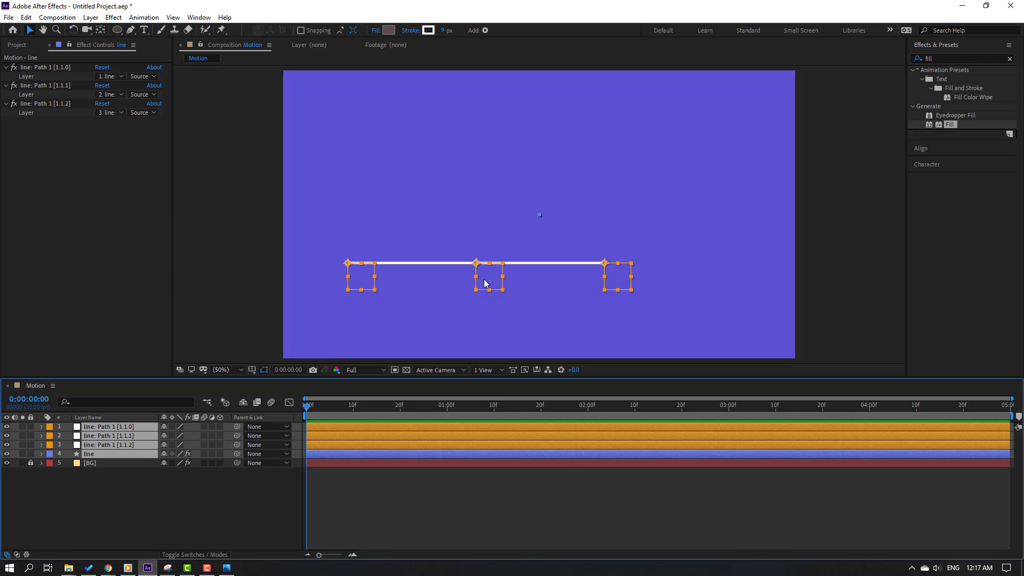
drag(486, 284, 532, 283)
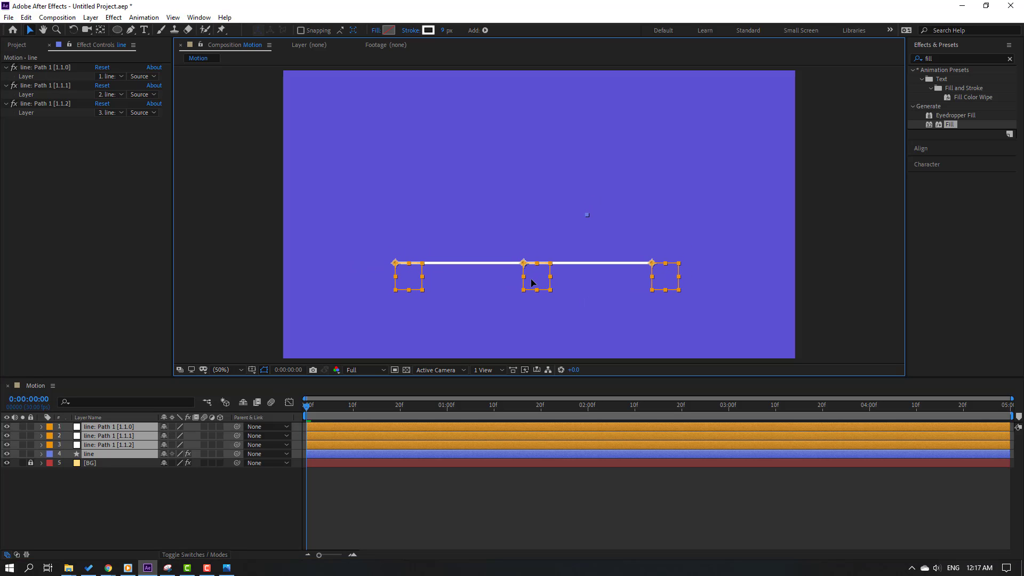
click(160, 520)
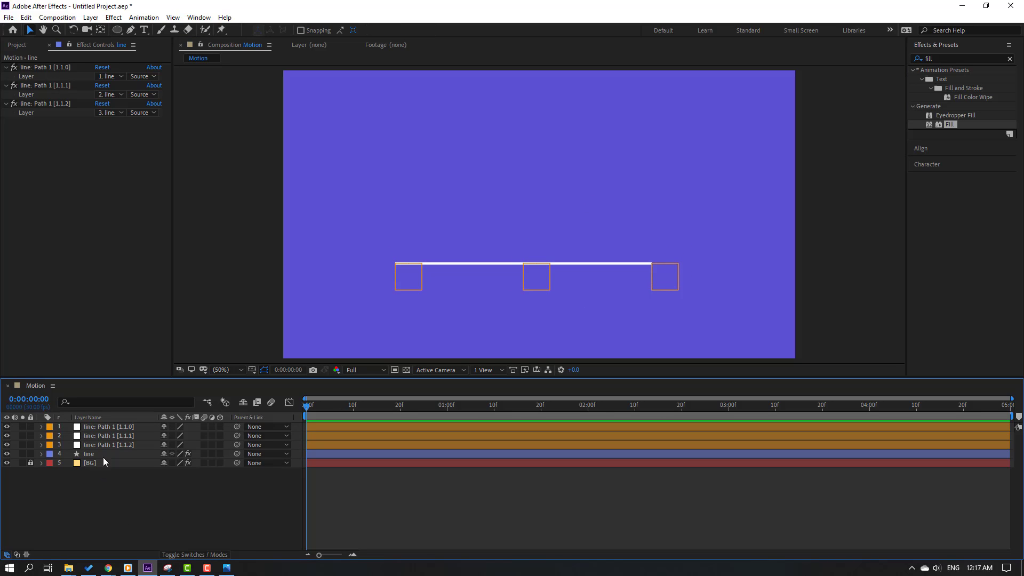
click(115, 436)
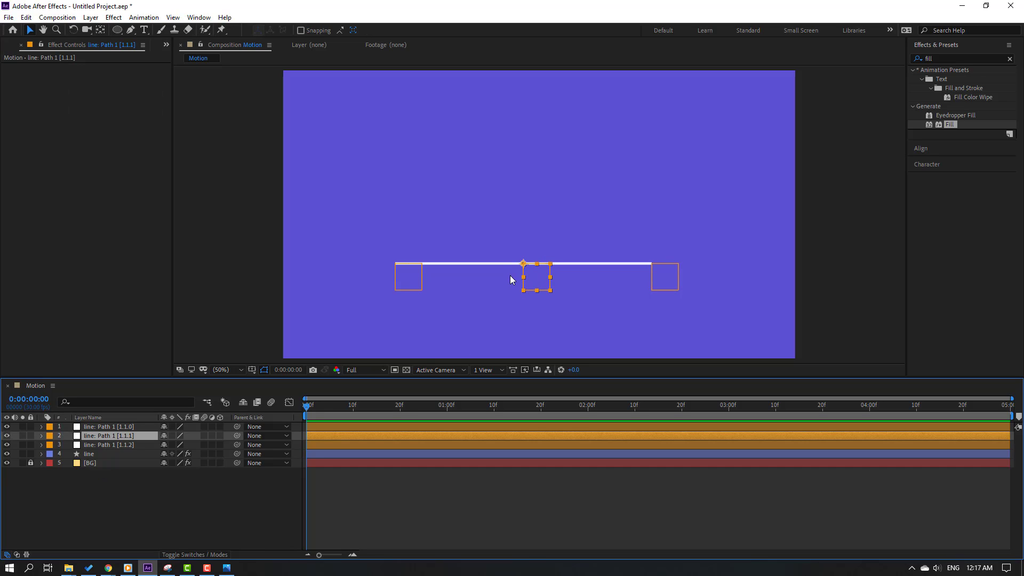
Keyframe the middle null's Position at 0f and a dip to Y 800 ten frames later.
key(p)
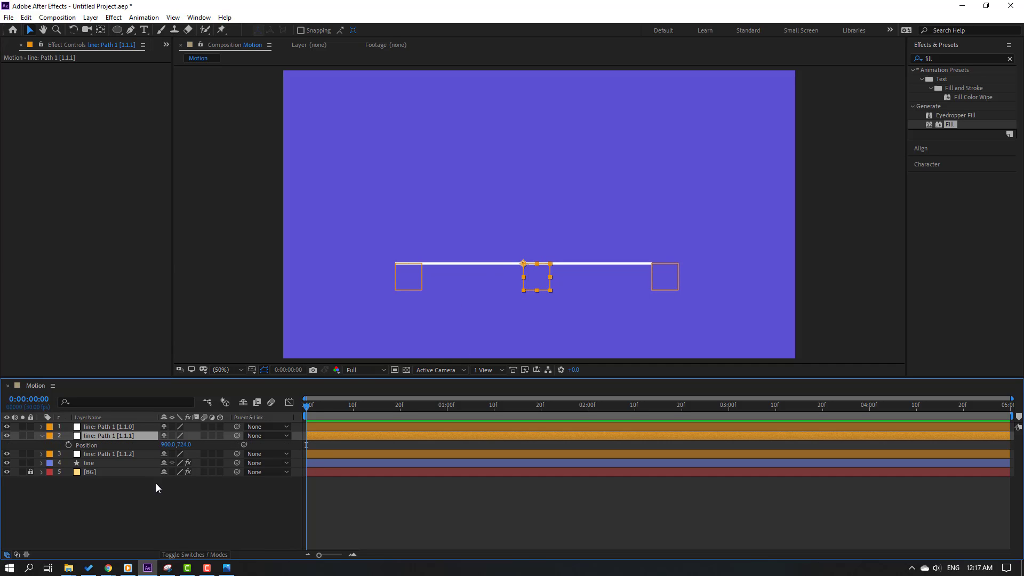
click(69, 446)
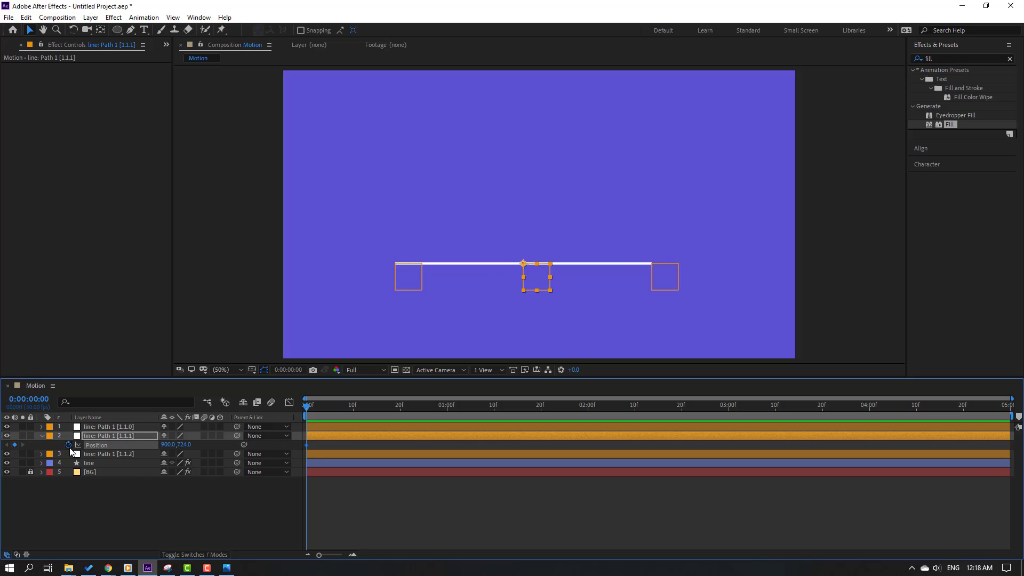
key(shift+Page_Down)
click(183, 444)
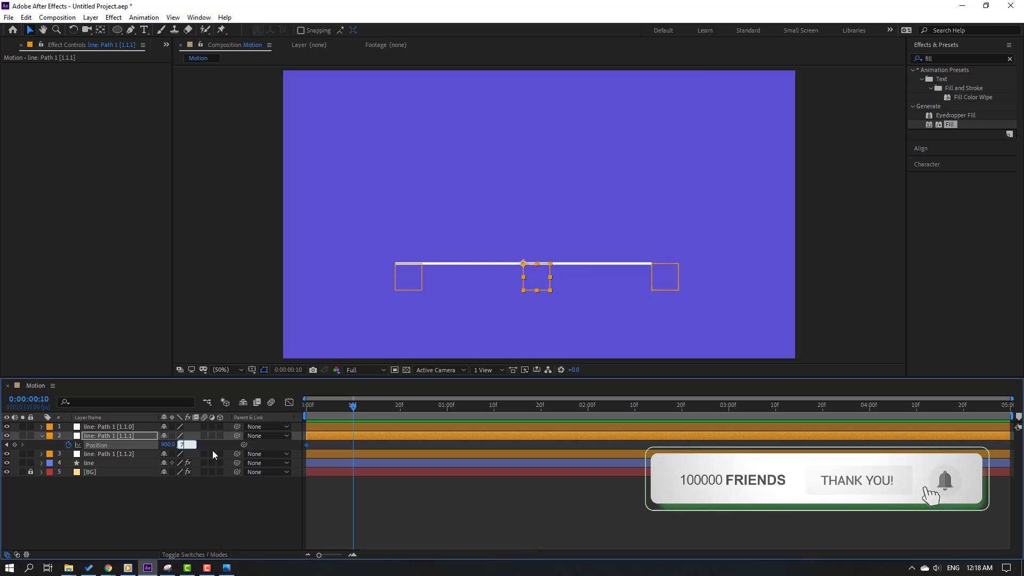
text(760)
key(Return)
click(212, 450)
click(186, 445)
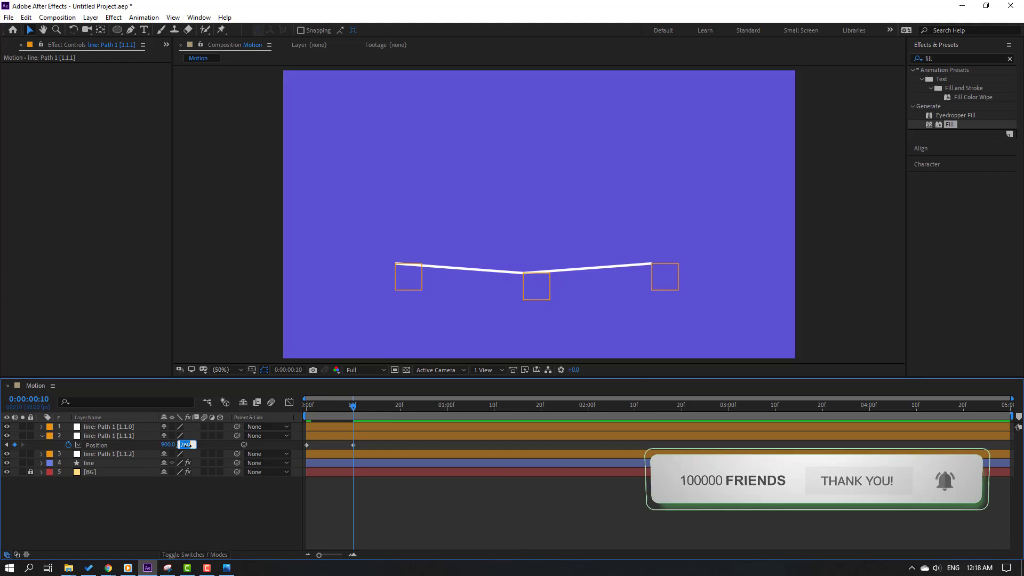
text(800)
key(Return)
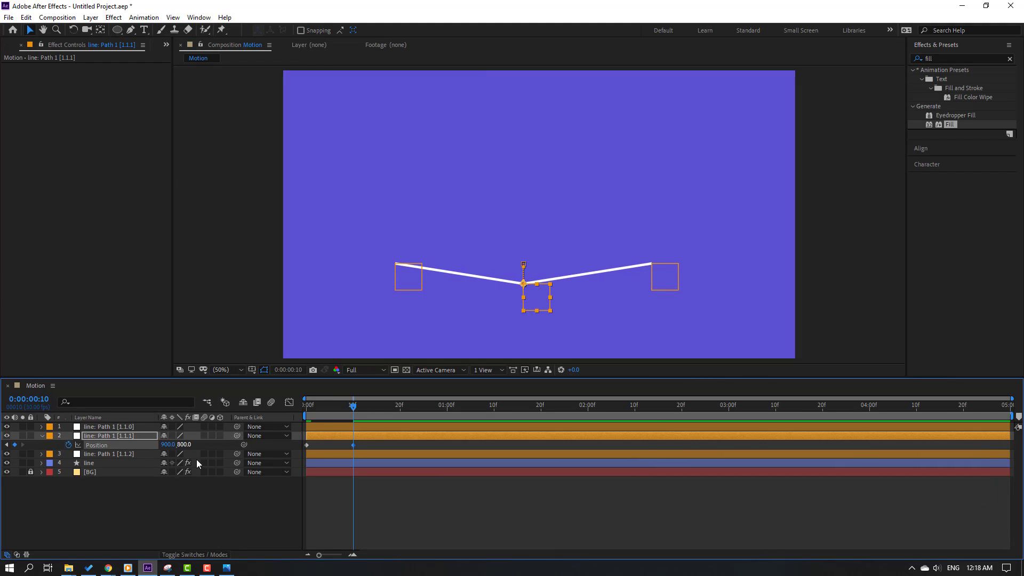
Add Position keyframes every 10 frames at Y 680, 750, 720 and about 725.
key(shift+Page_Down)
drag(184, 444, 123, 444)
click(183, 446)
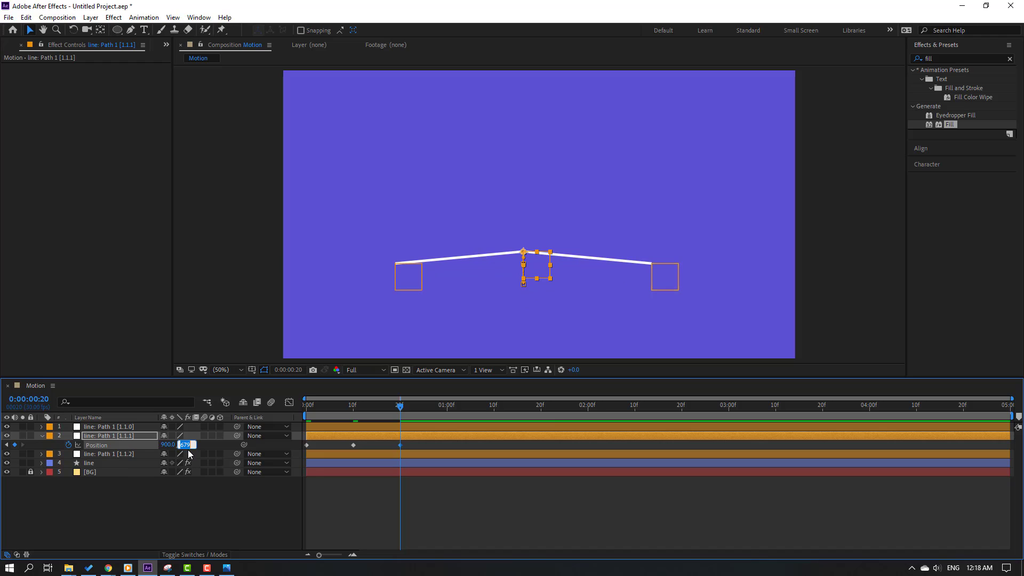
key(Return)
key(shift+Page_Down)
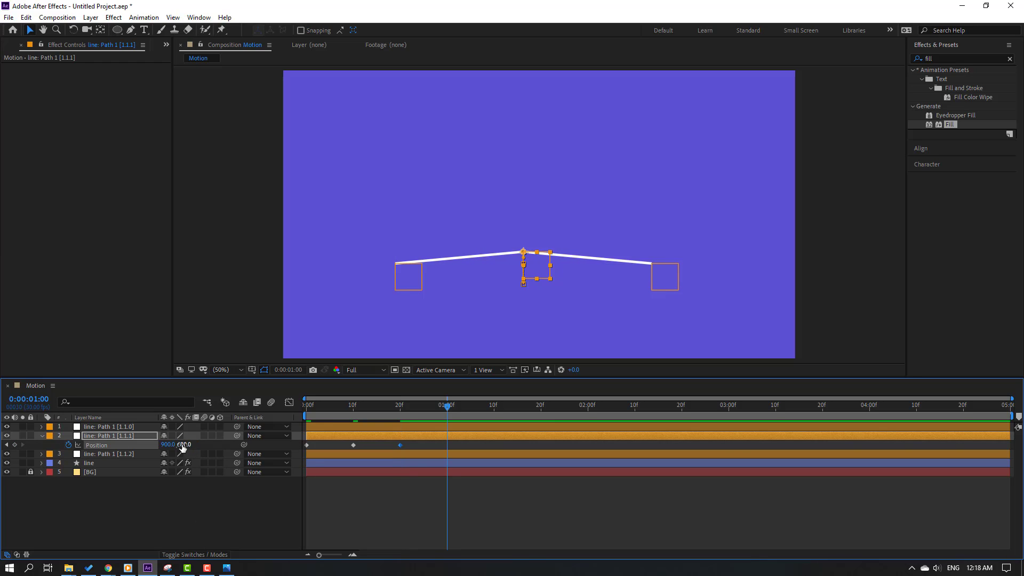
drag(183, 445, 198, 454)
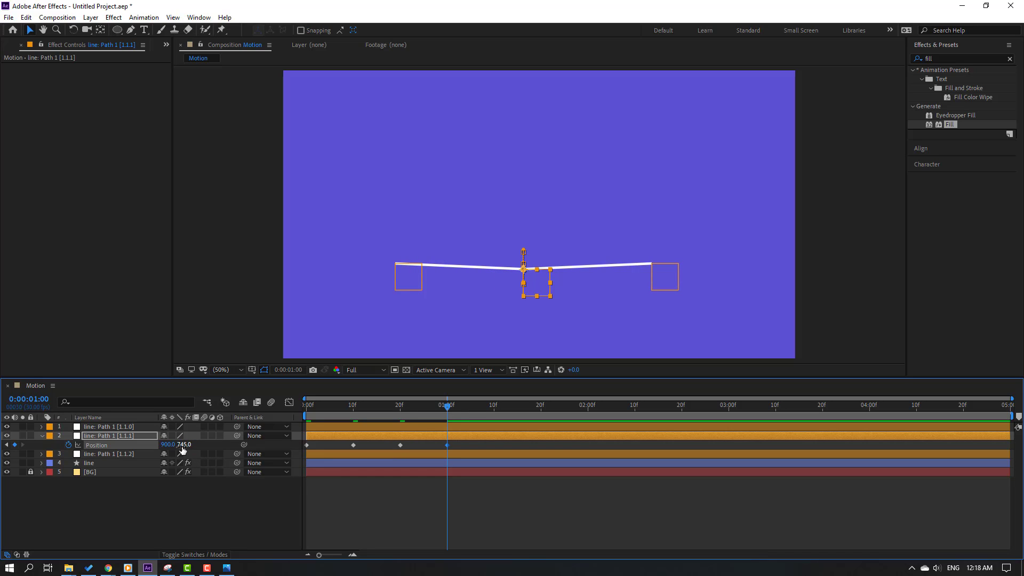
click(183, 445)
text(750)
key(Return)
key(shift+Page_Down)
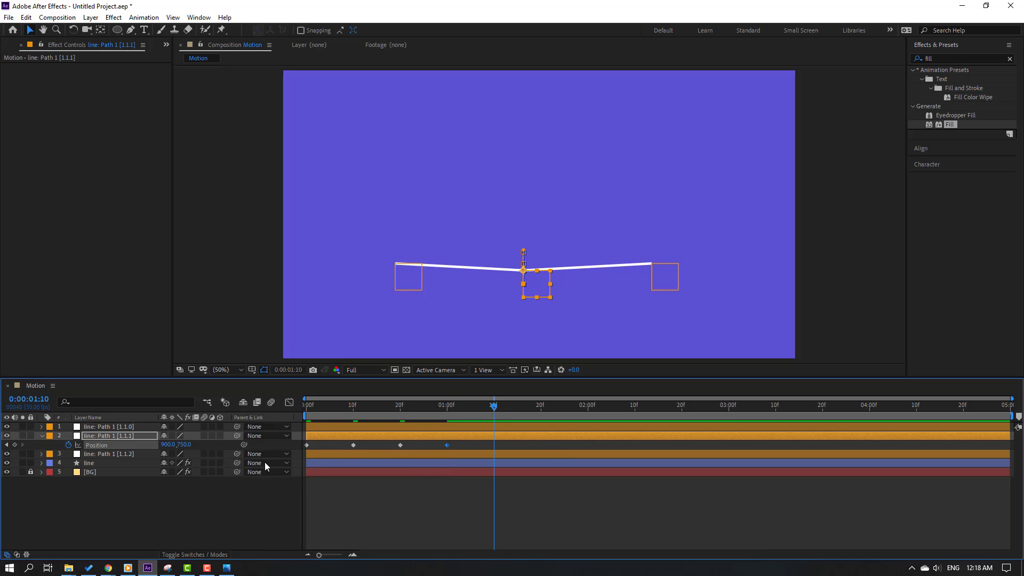
click(187, 445)
text(720)
key(Return)
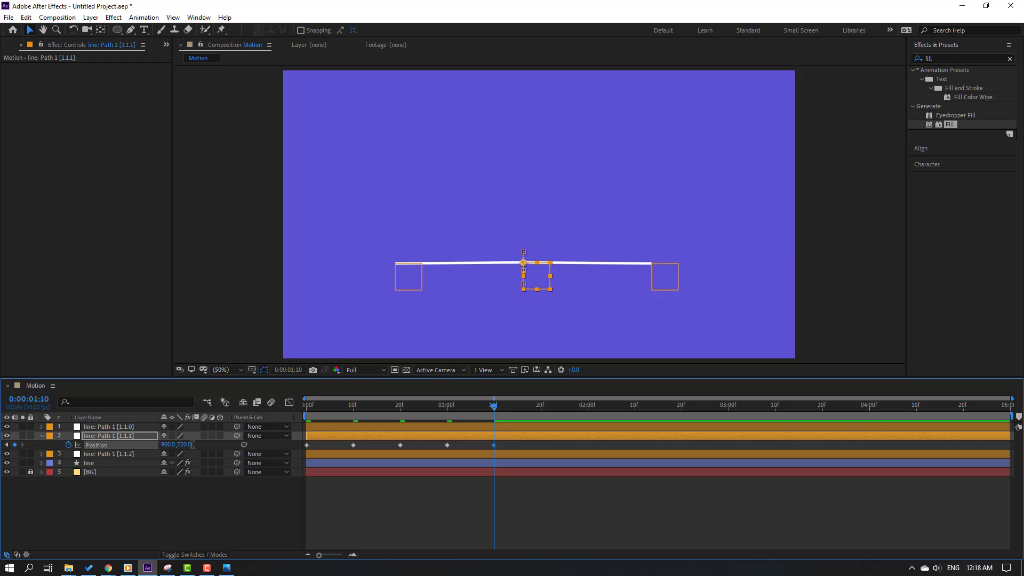
key(shift+Page_Down)
drag(184, 446, 185, 444)
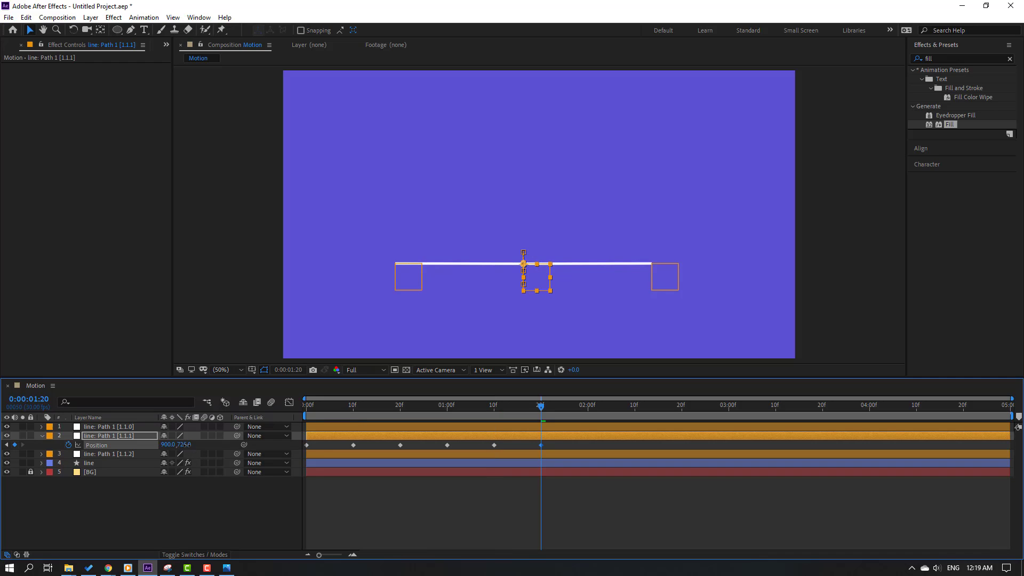
Apply Easy Ease to all six position keyframes and preview the bouncing line.
click(372, 528)
drag(545, 447, 299, 453)
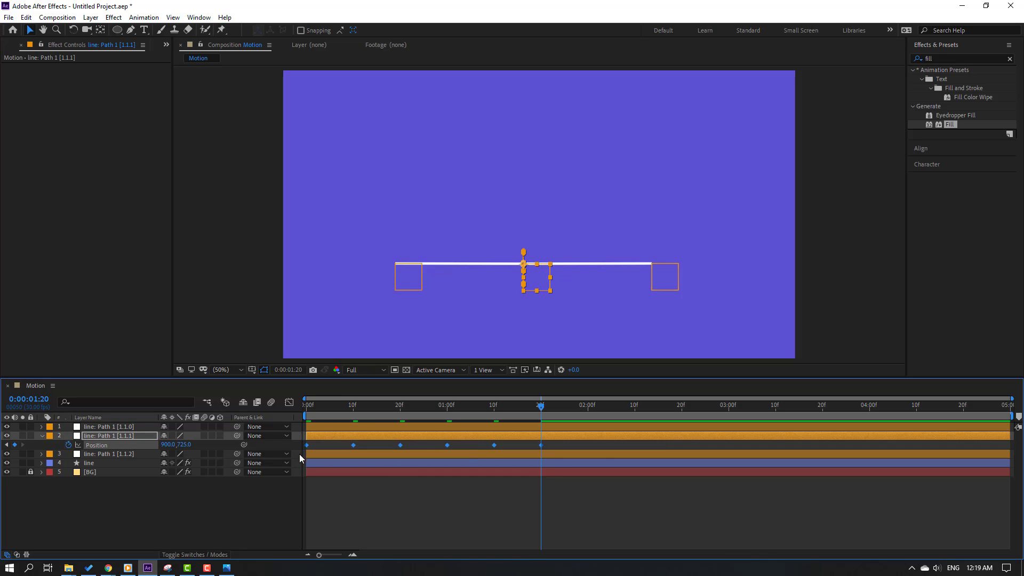
right_click(306, 445)
mouse_move(347, 435)
click(458, 473)
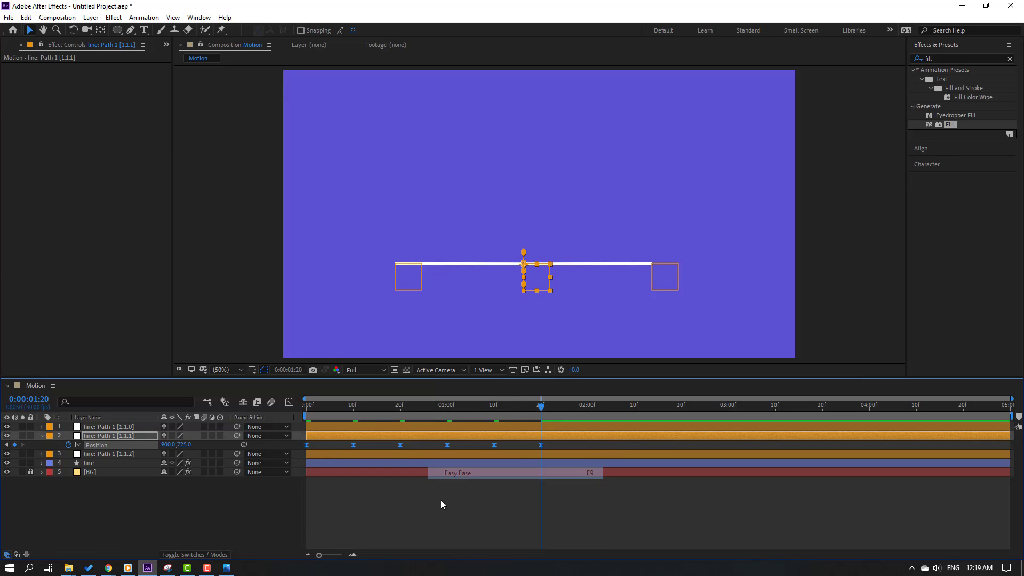
click(440, 500)
key(space)
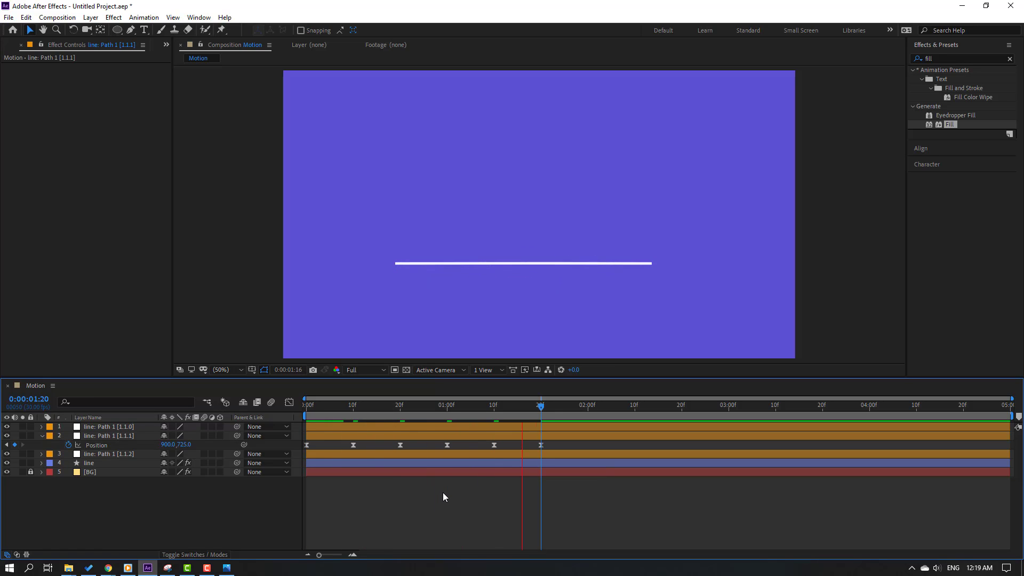
key(space)
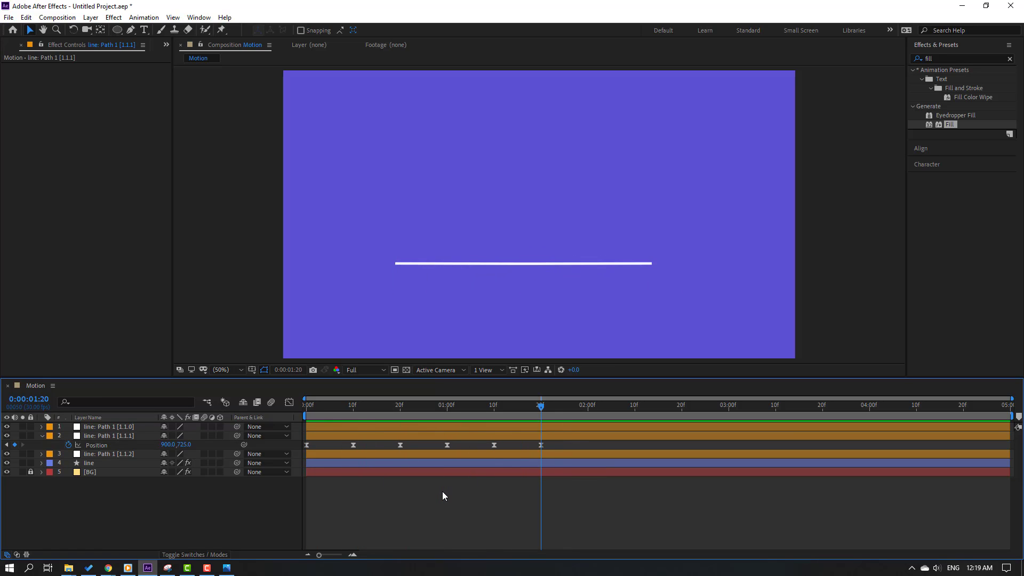
key(Home)
Add a white bold 'H' text layer to the composition.
click(144, 30)
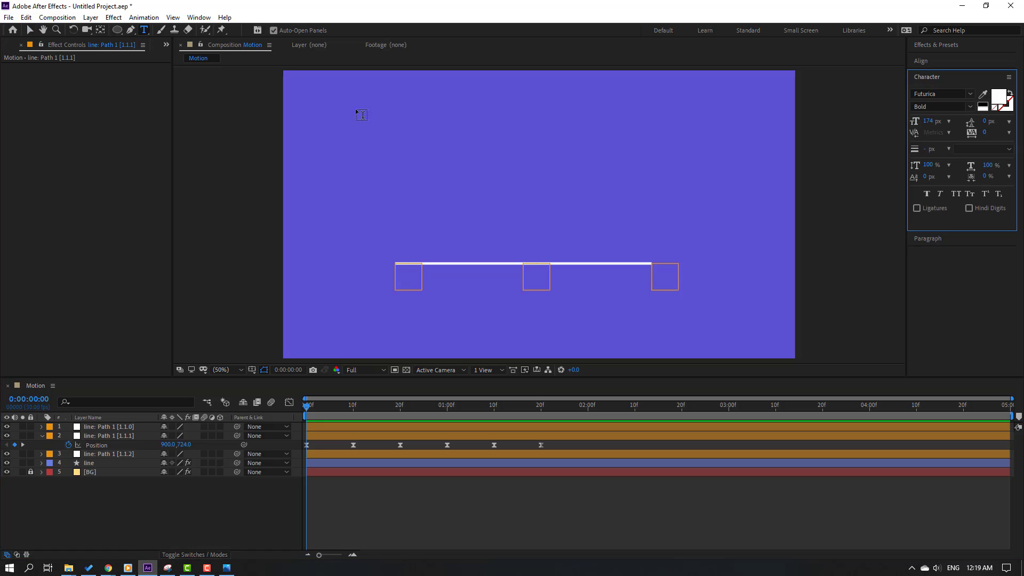
click(409, 167)
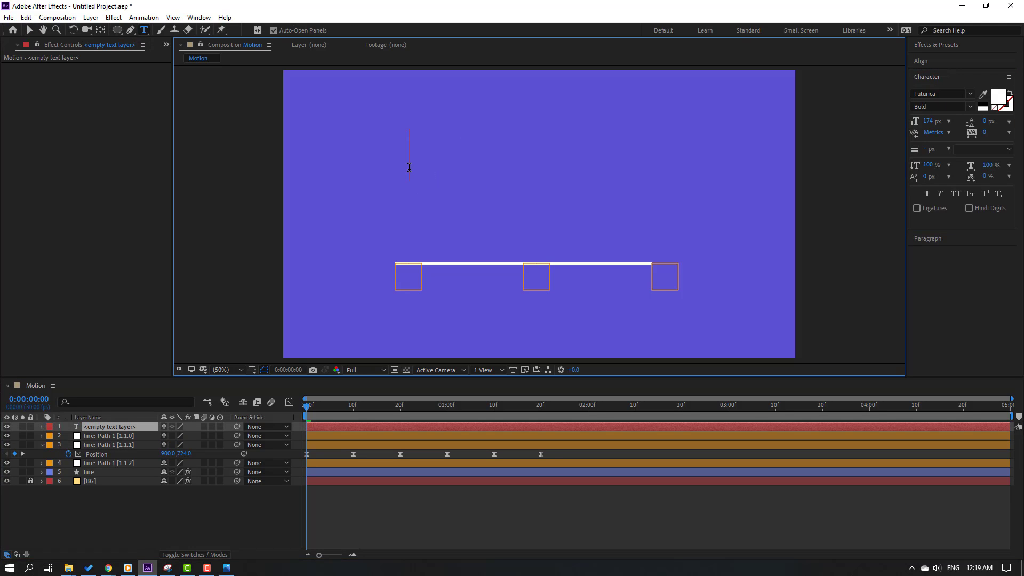
text(H)
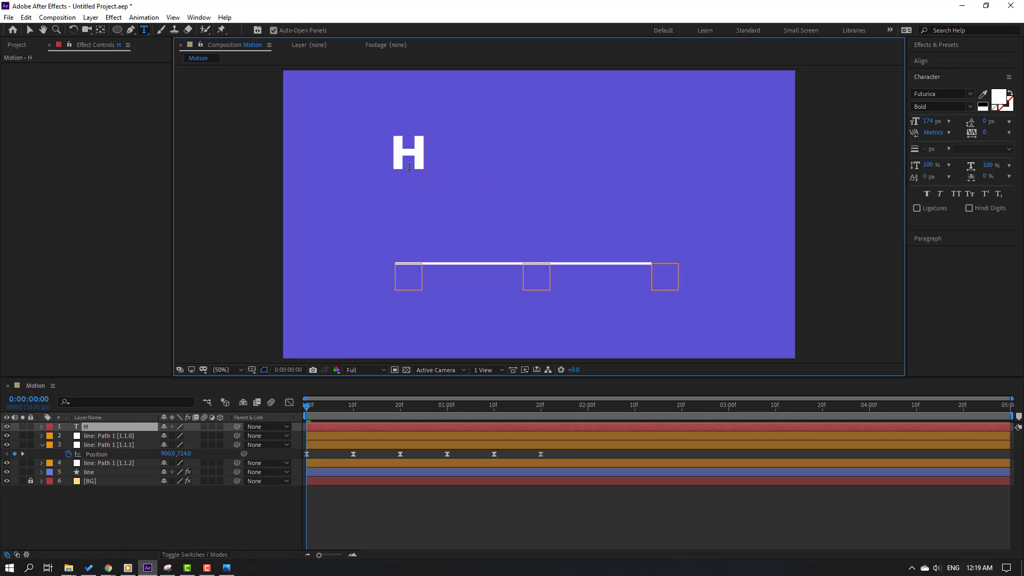
click(30, 31)
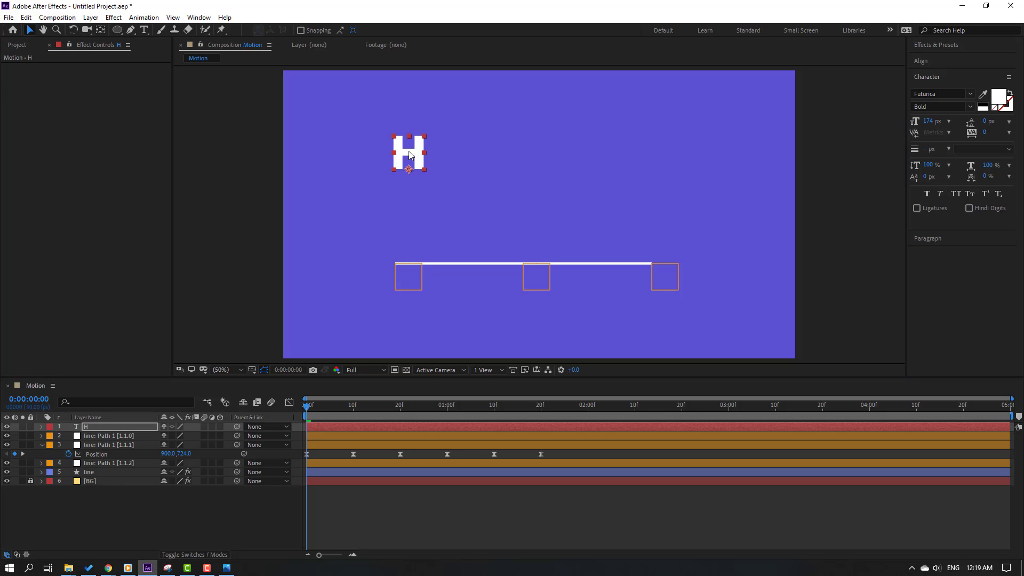
drag(412, 155, 440, 174)
mouse_move(498, 199)
mouse_down()
mouse_move(544, 216)
mouse_move(520, 228)
mouse_move(497, 203)
mouse_up()
key(ctrl+z)
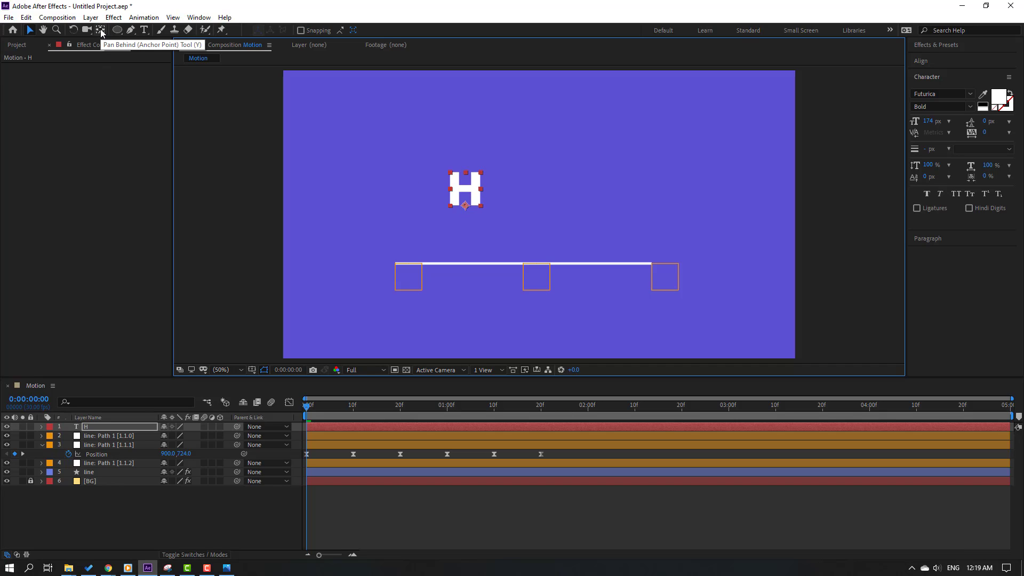
Centre the H's anchor point and place the letter on the line's middle.
key(ctrl+alt+Home)
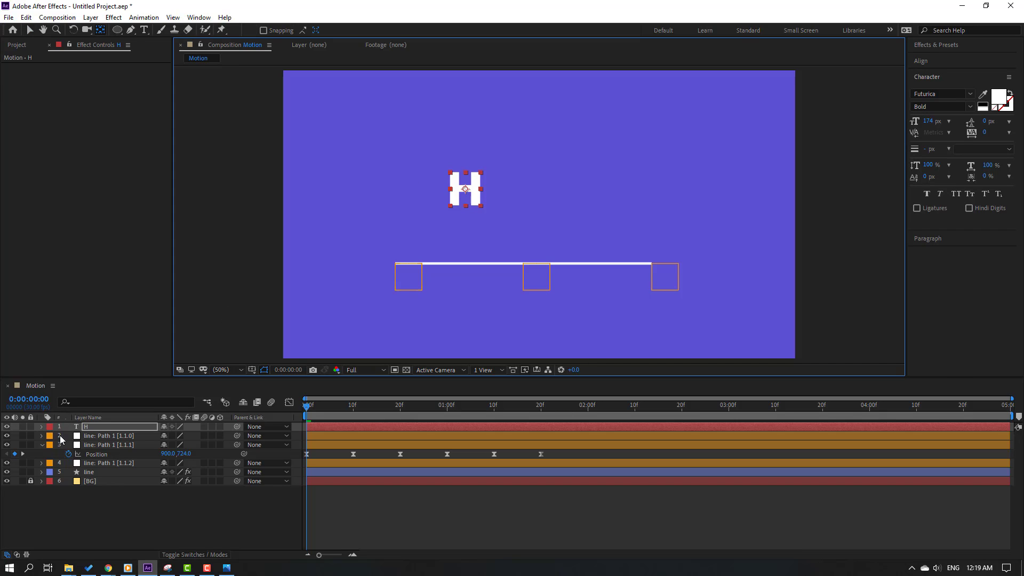
click(97, 431)
drag(477, 200, 540, 252)
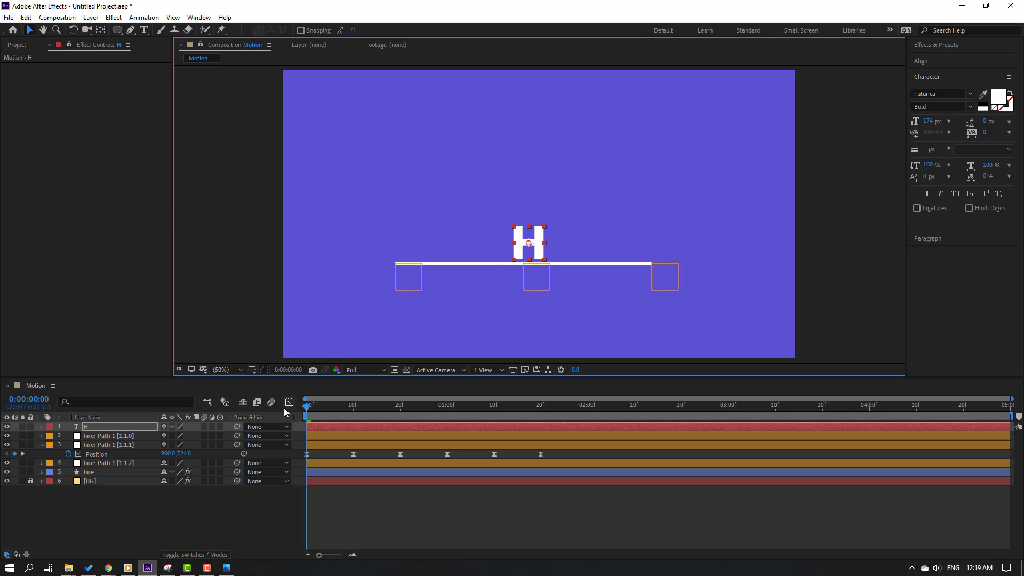
click(306, 415)
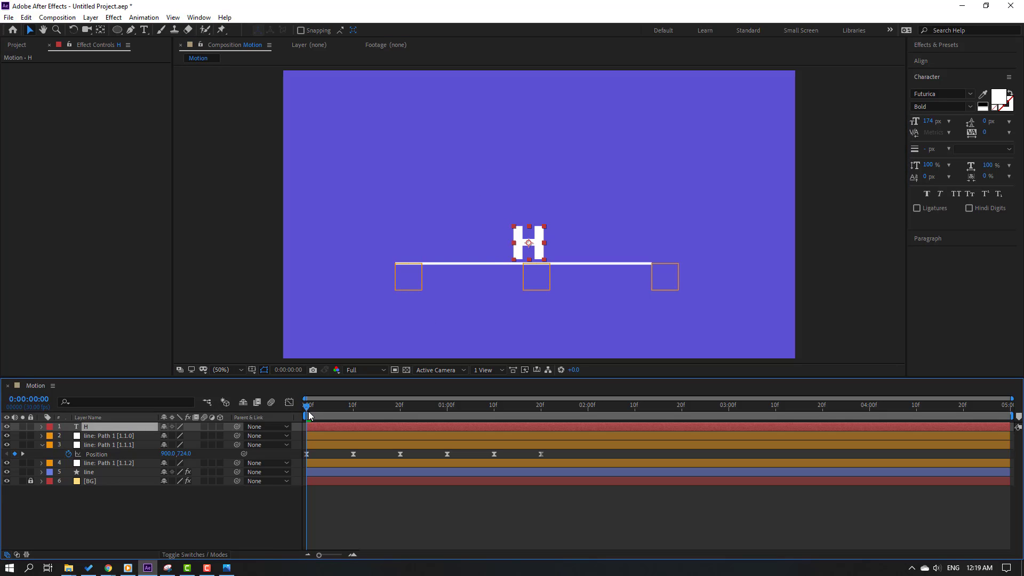
Trim the H layer to start at frame 16 with its Position shown.
key(p)
drag(319, 417, 367, 405)
drag(376, 404, 382, 404)
drag(316, 430, 391, 430)
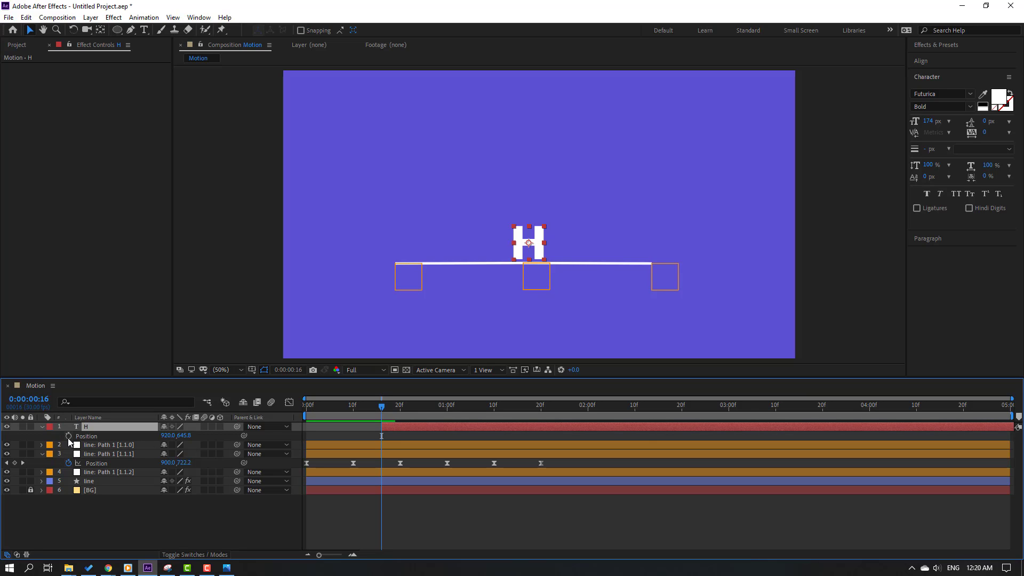
Keyframe the H's Position every 10 frames, bouncing it up above the line.
click(69, 436)
key(shift+Page_Down)
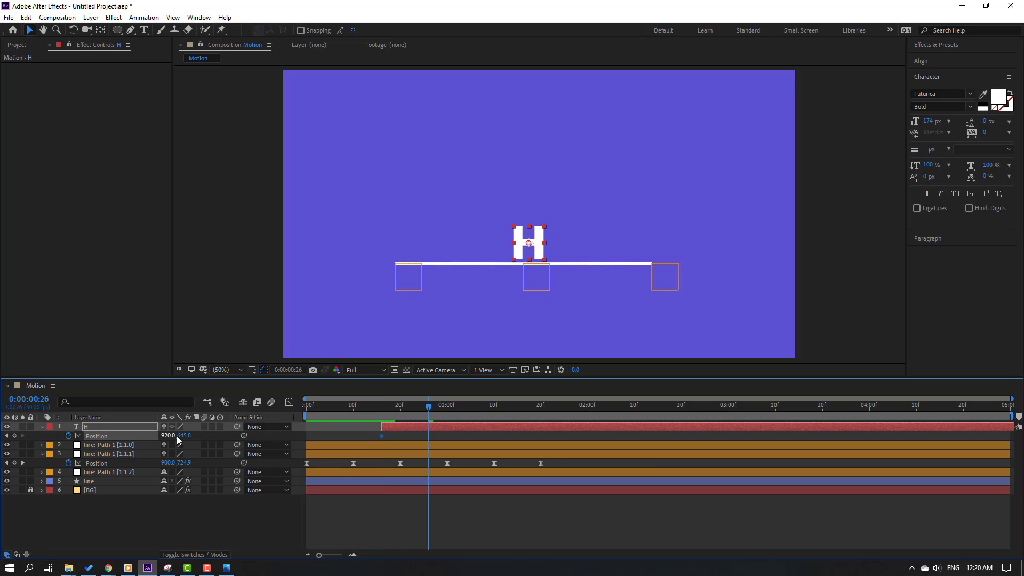
drag(184, 438, 260, 445)
key(shift+Page_Down)
key(shift+Page_Down)
drag(186, 436, 107, 454)
key(shift+Page_Down)
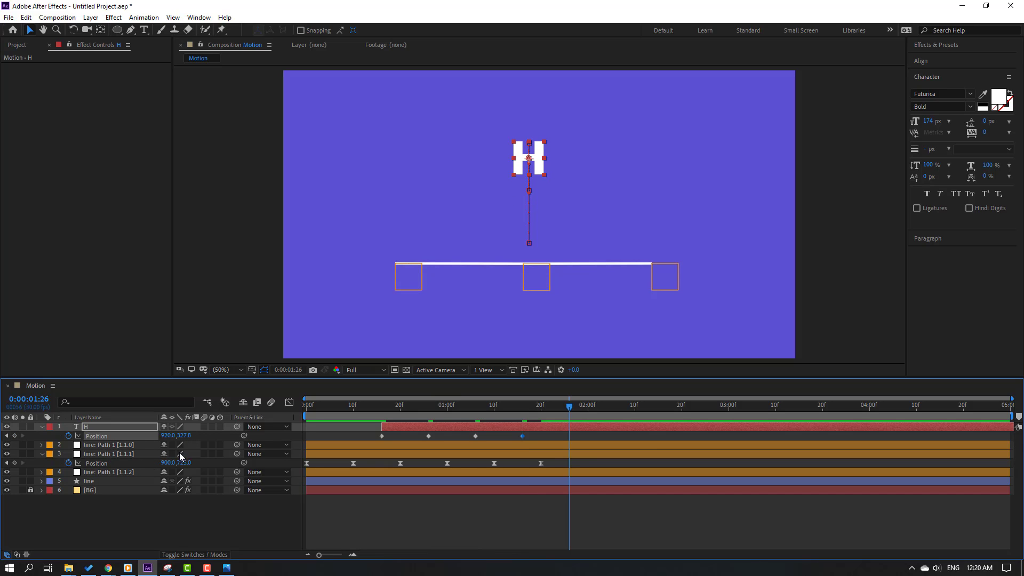
drag(184, 438, 222, 437)
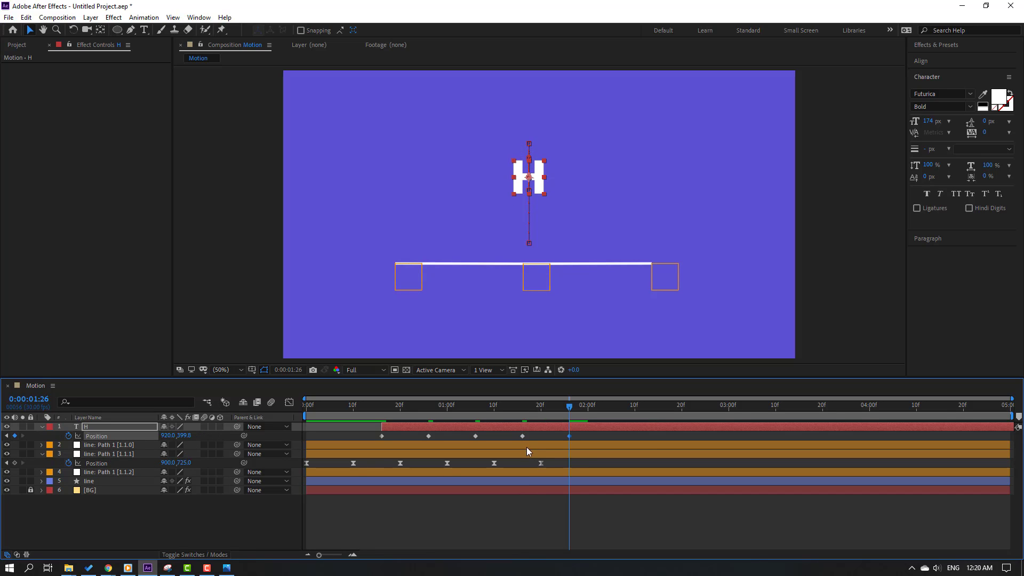
Apply Easy Ease to all the H's position keyframes and preview.
drag(579, 438, 383, 439)
right_click(383, 437)
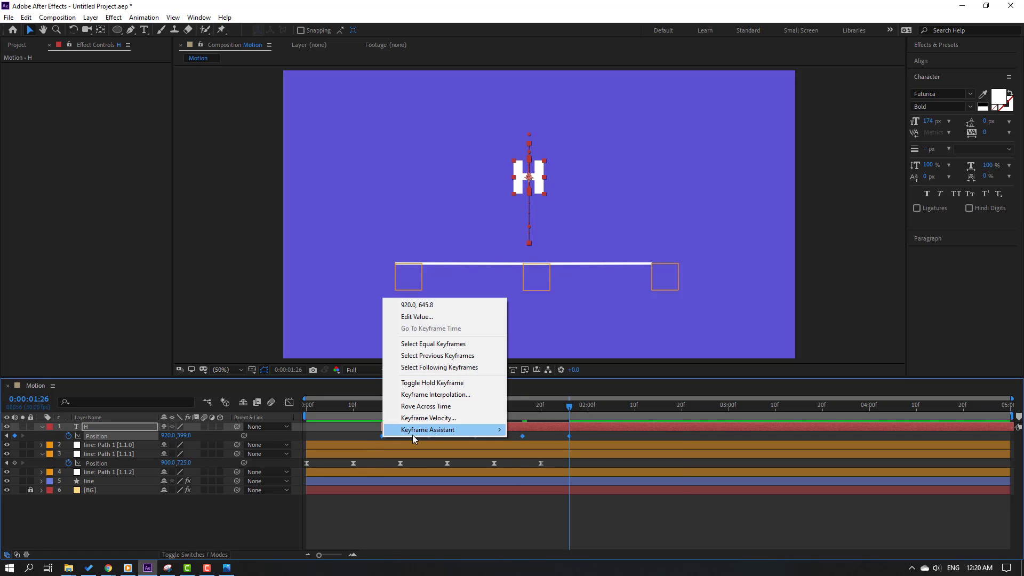
mouse_move(413, 434)
click(534, 466)
key(space)
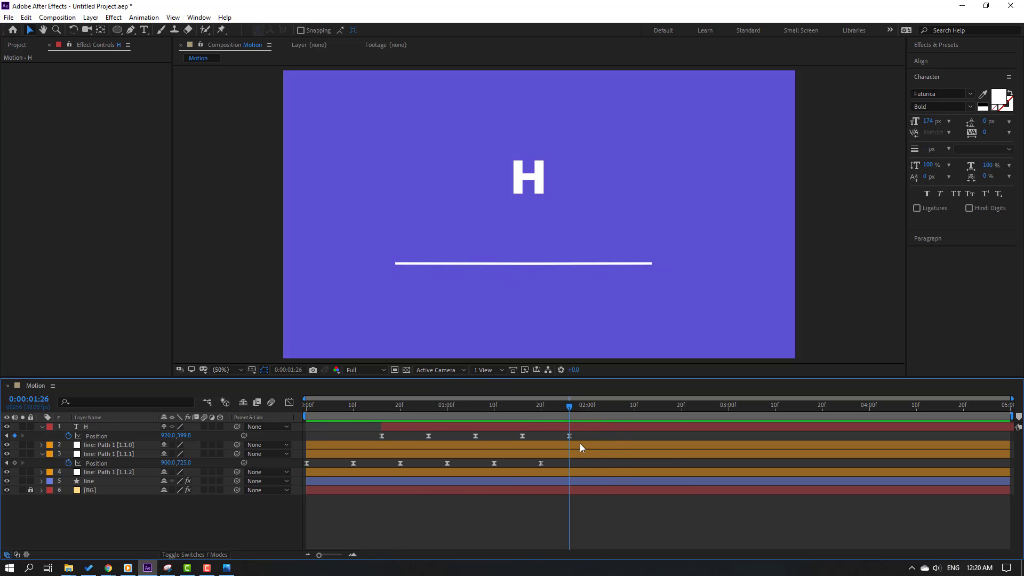
key(space)
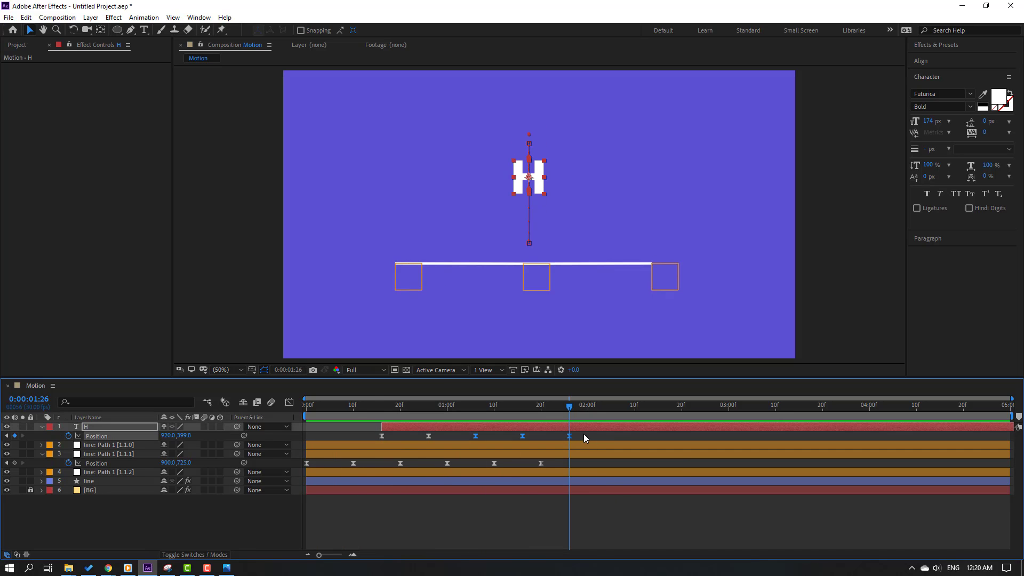
Spread the H's later keyframes over more time, preview, and return to frame 16.
click(584, 434)
drag(585, 434, 415, 446)
drag(568, 436, 607, 436)
key(space)
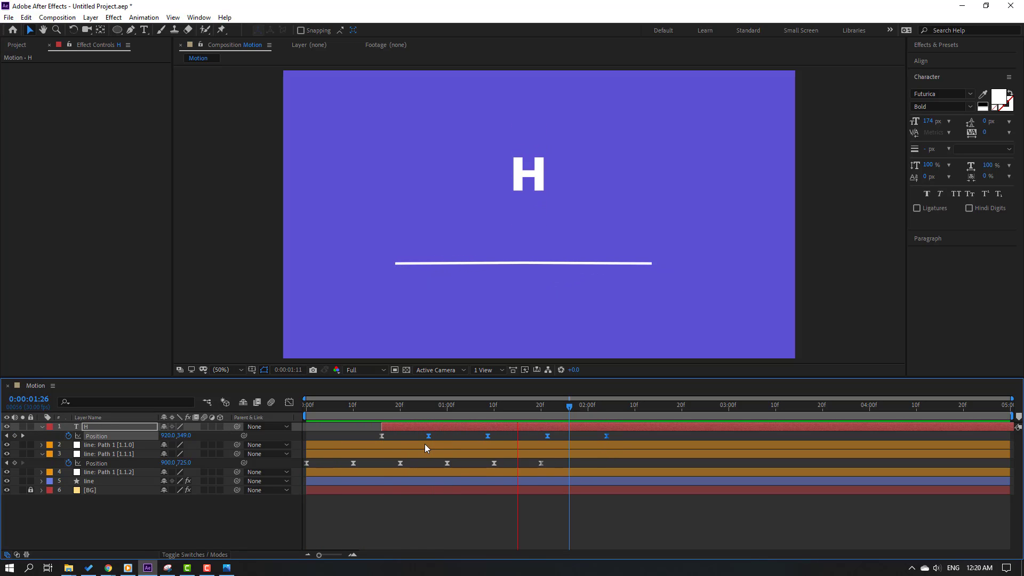
key(space)
drag(389, 404, 382, 408)
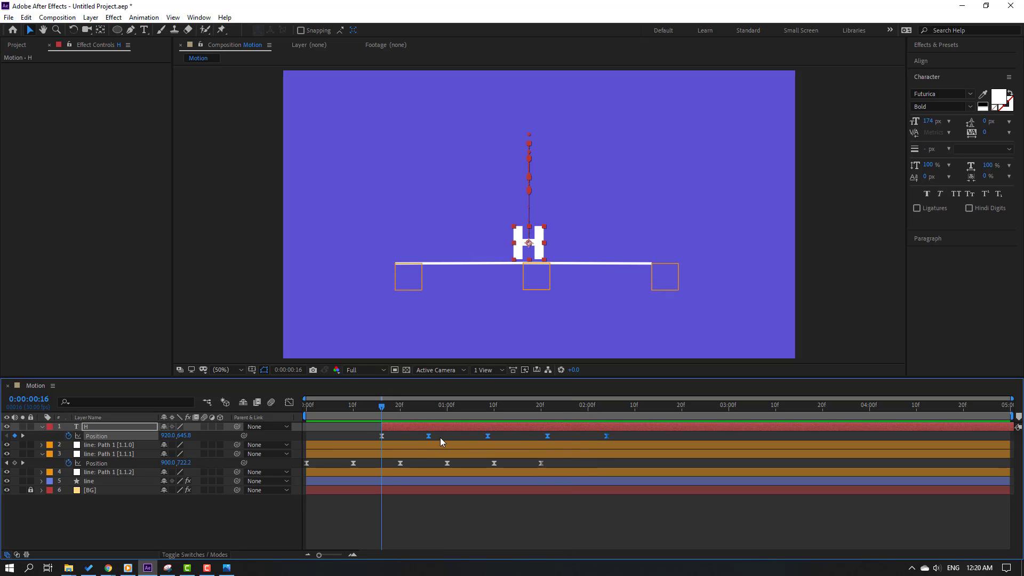
drag(445, 435, 367, 442)
Sharpen the H's first-leap speed curve by dragging the first Position keyframe's influence handle.
click(289, 402)
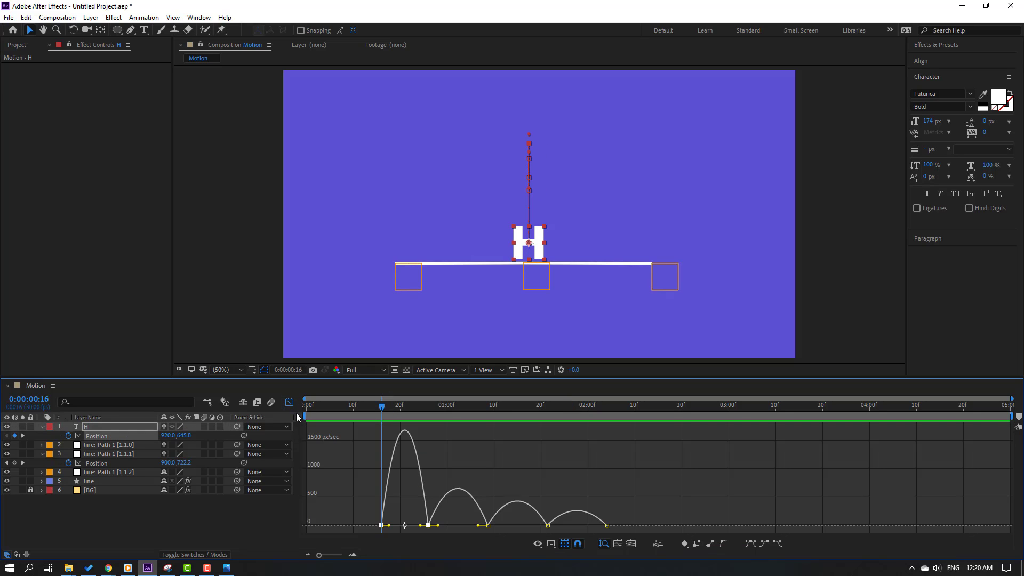
key(equal)
drag(424, 511, 366, 531)
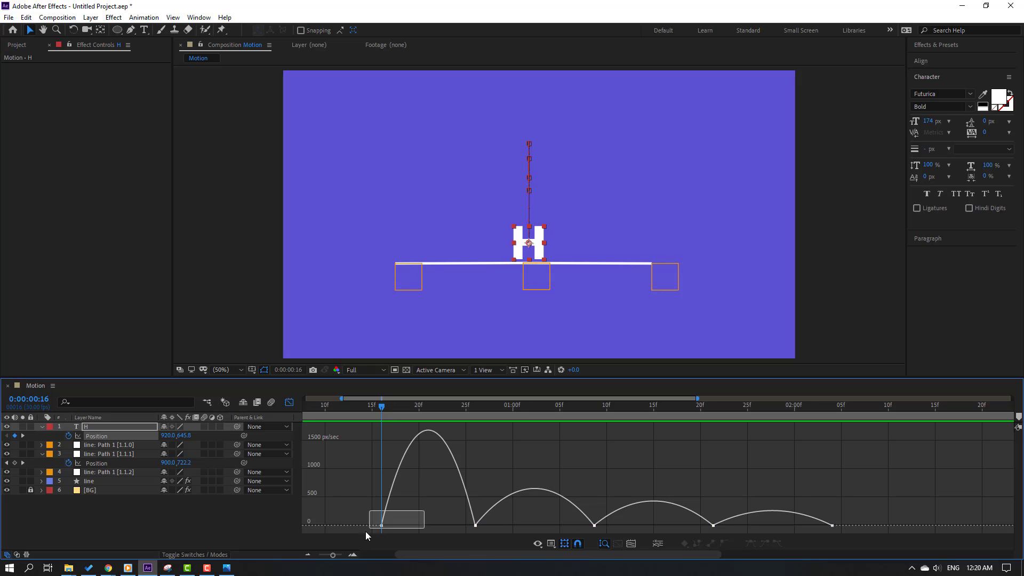
mouse_move(445, 527)
mouse_down()
mouse_move(457, 527)
mouse_move(427, 530)
mouse_up()
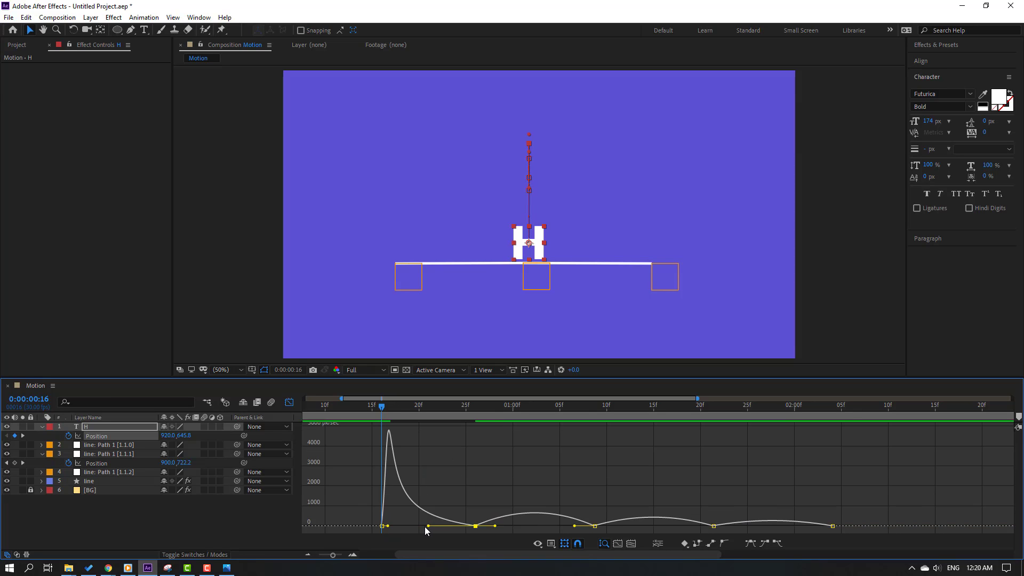
key(minus)
key(space)
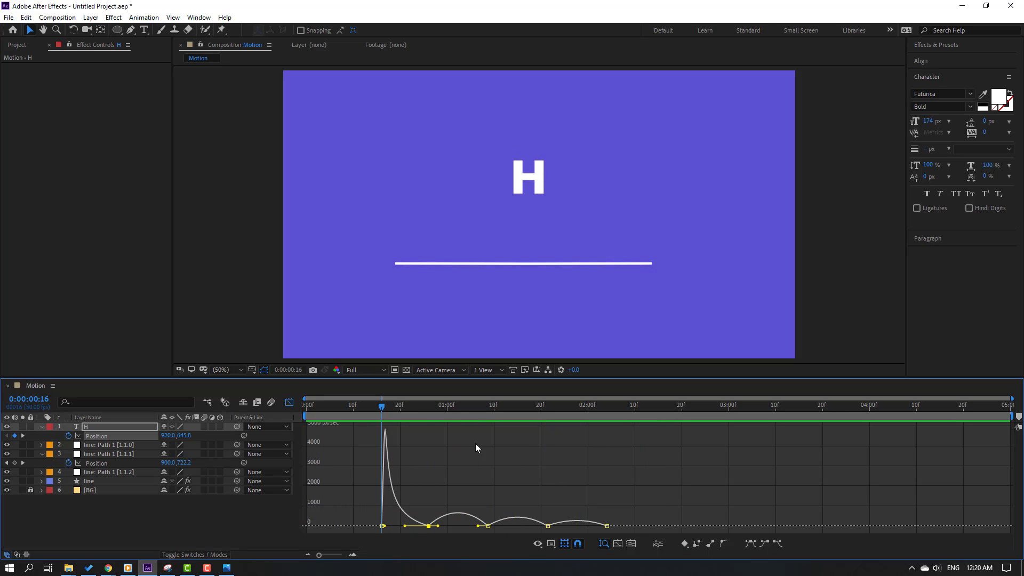
key(space)
Lower the H's bounce peak at 1:21 by setting Position Y to 369.1.
click(289, 404)
drag(394, 408, 547, 417)
click(549, 437)
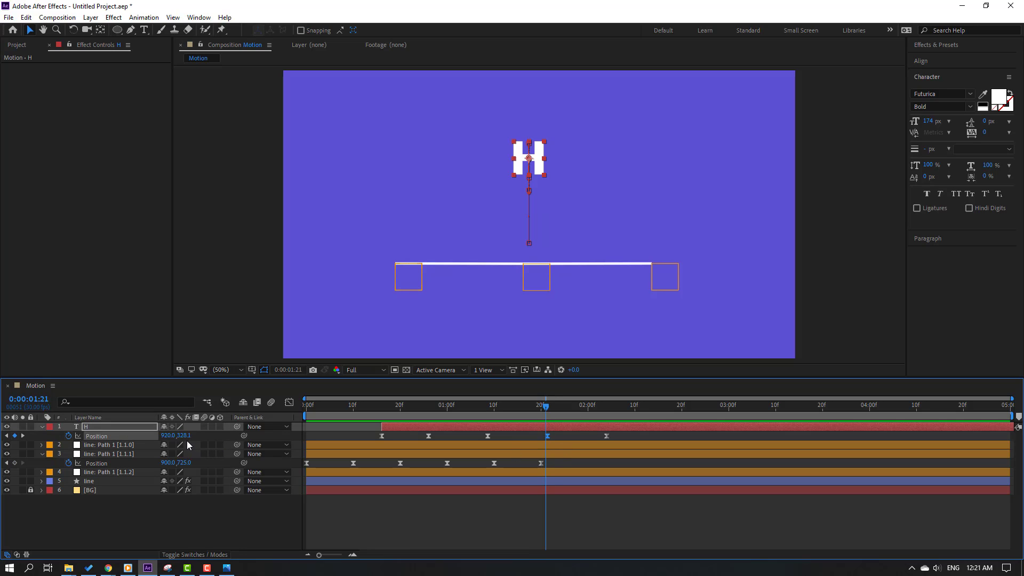
drag(184, 437, 205, 438)
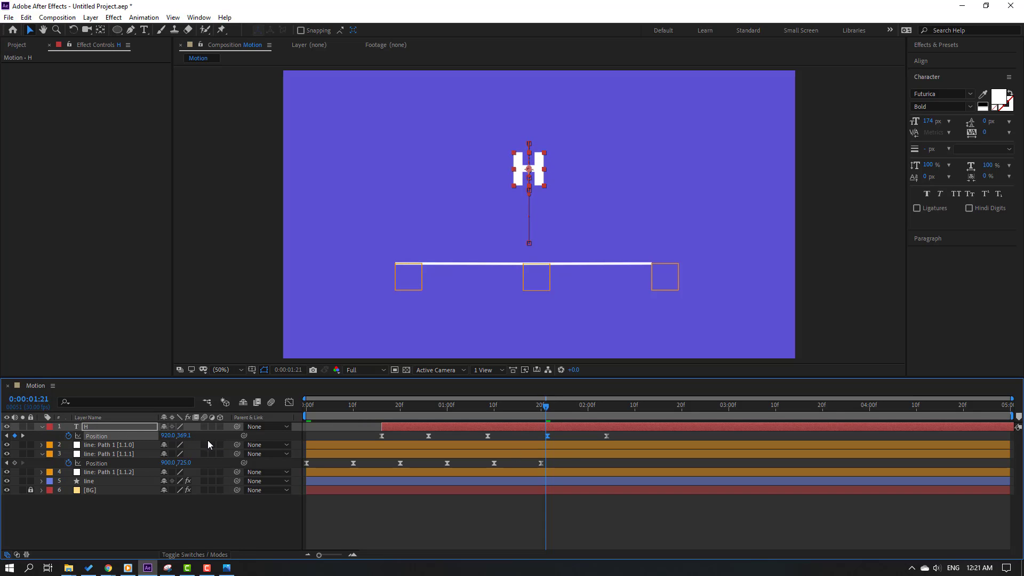
key(space)
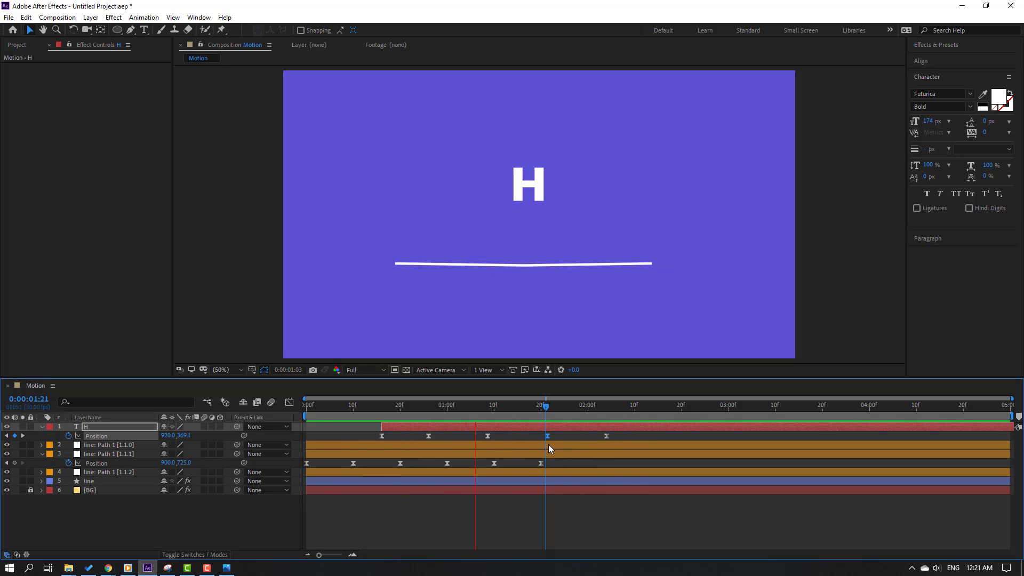
key(space)
At frame 16, reveal the H's Scale alongside Position and set a 100% Scale keyframe.
click(382, 411)
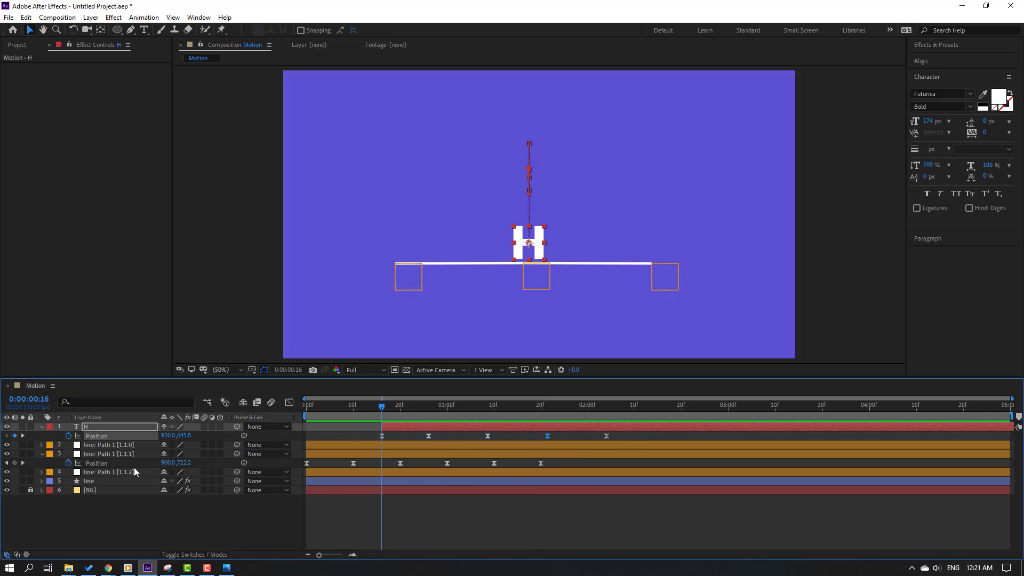
click(84, 430)
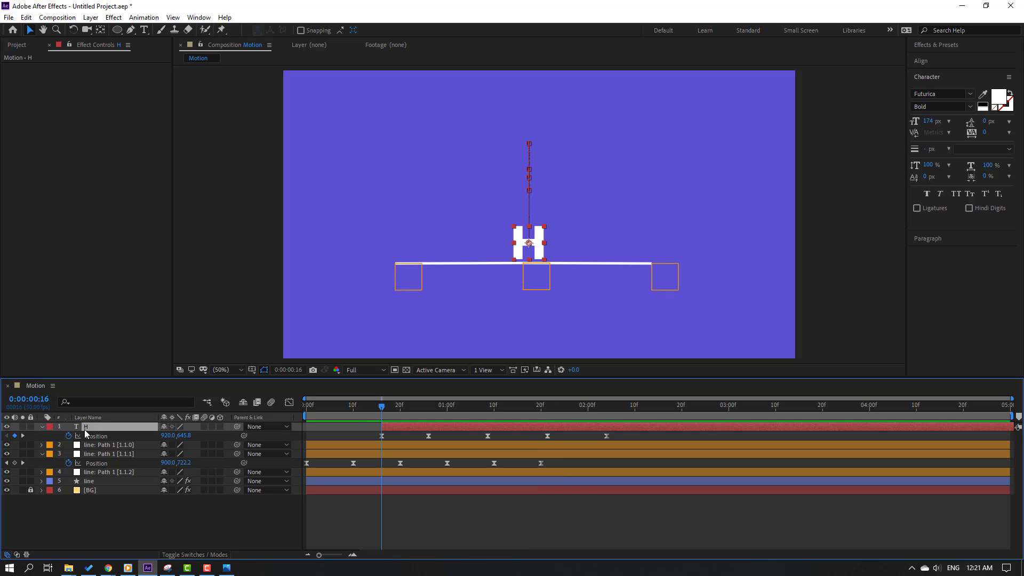
key(shift+s)
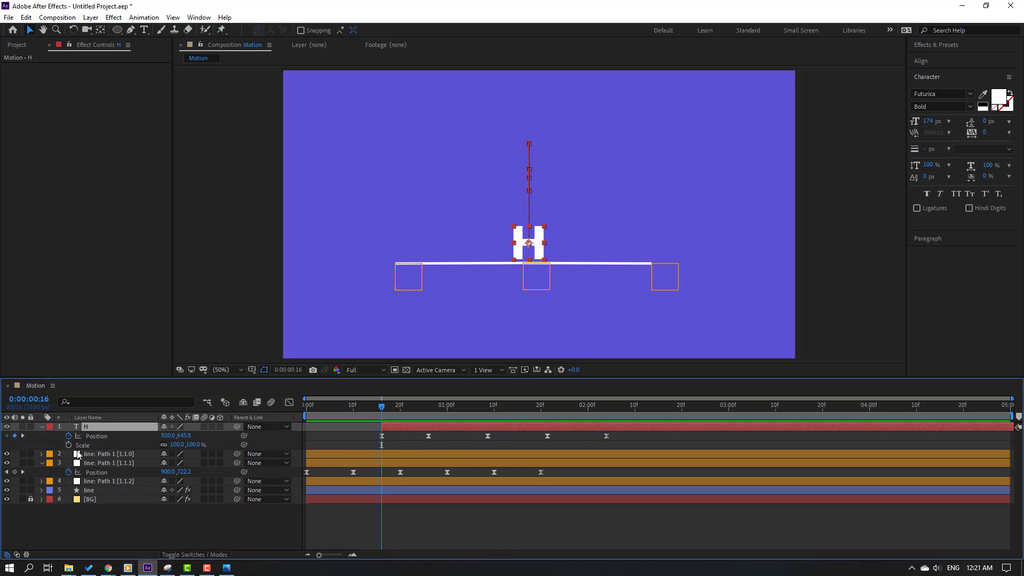
click(68, 446)
Give the H 0% Scale at frame 16 and 100% ten frames later, both Easy Eased.
drag(382, 445, 428, 445)
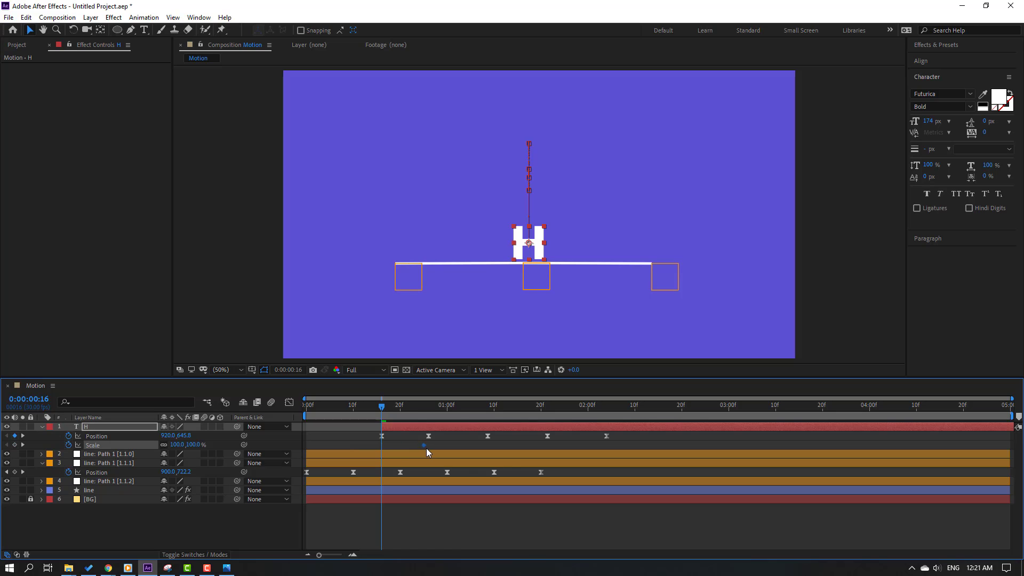
text(0)
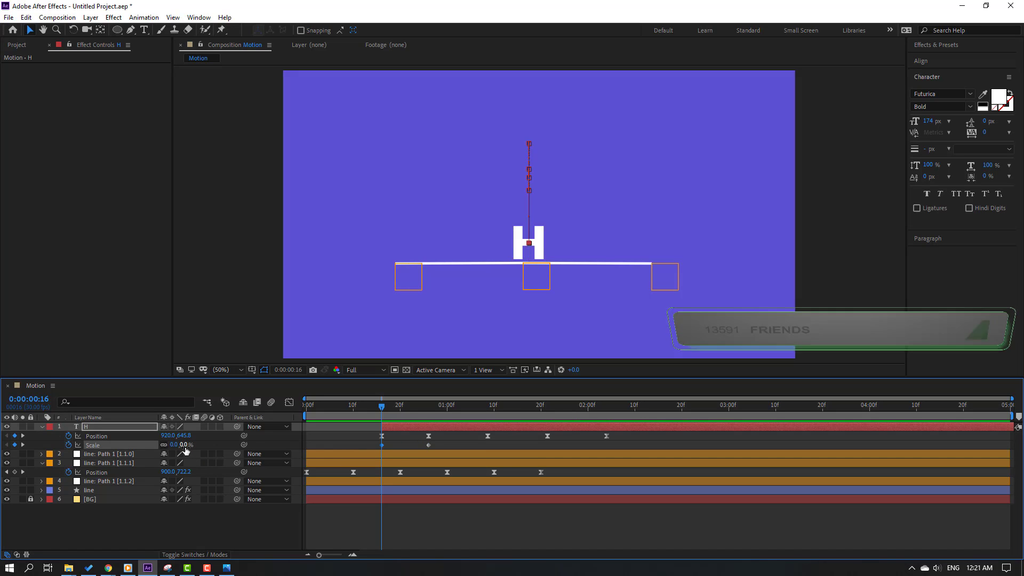
key(Return)
right_click(382, 446)
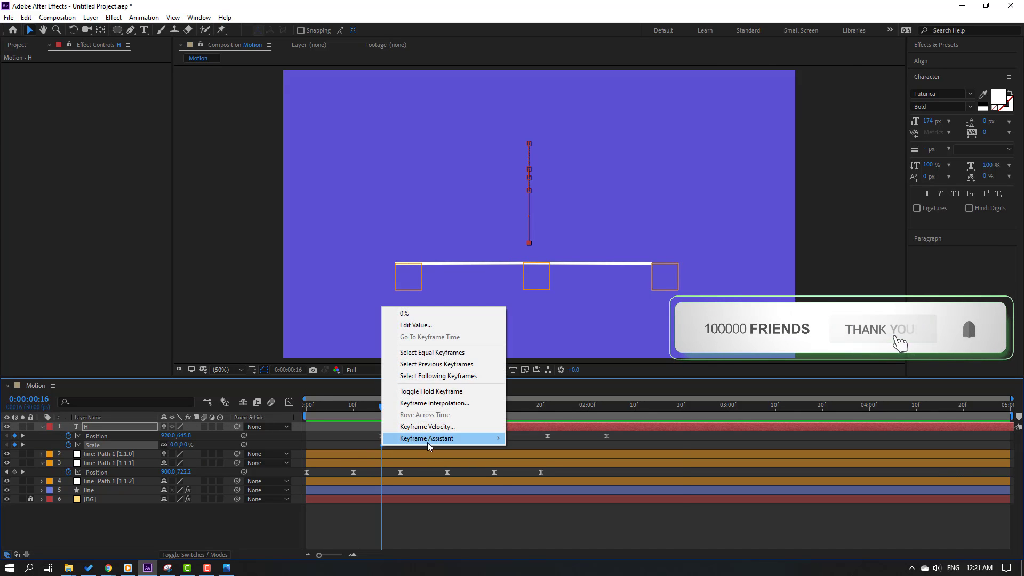
mouse_move(427, 441)
click(533, 469)
Shorten the first Scale key's ease-out and lengthen the ease into full size for a snappy pop.
click(289, 403)
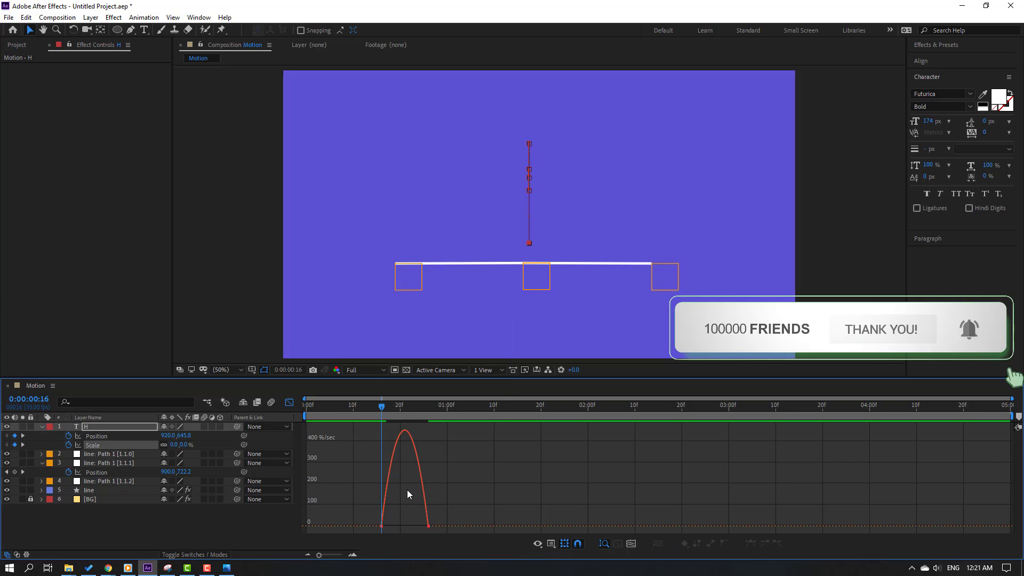
scroll(418, 497, up, 3)
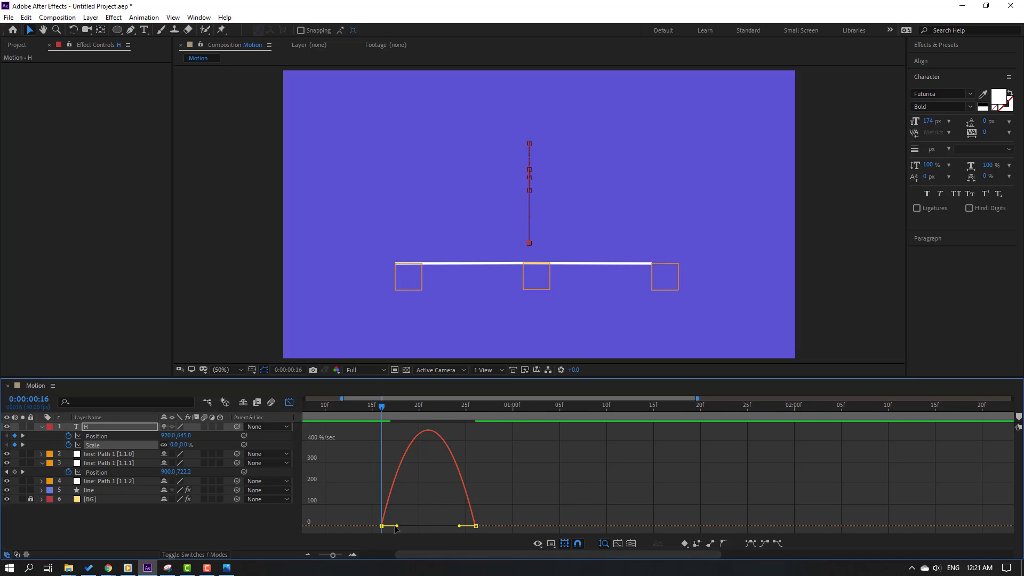
drag(397, 527, 389, 527)
drag(459, 526, 434, 526)
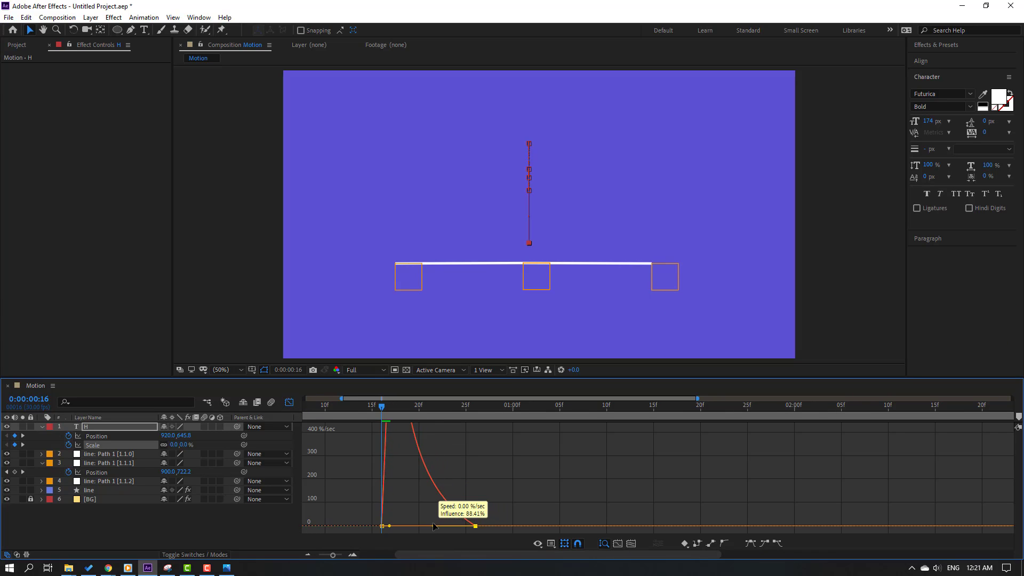
scroll(491, 514, down, 5)
key(space)
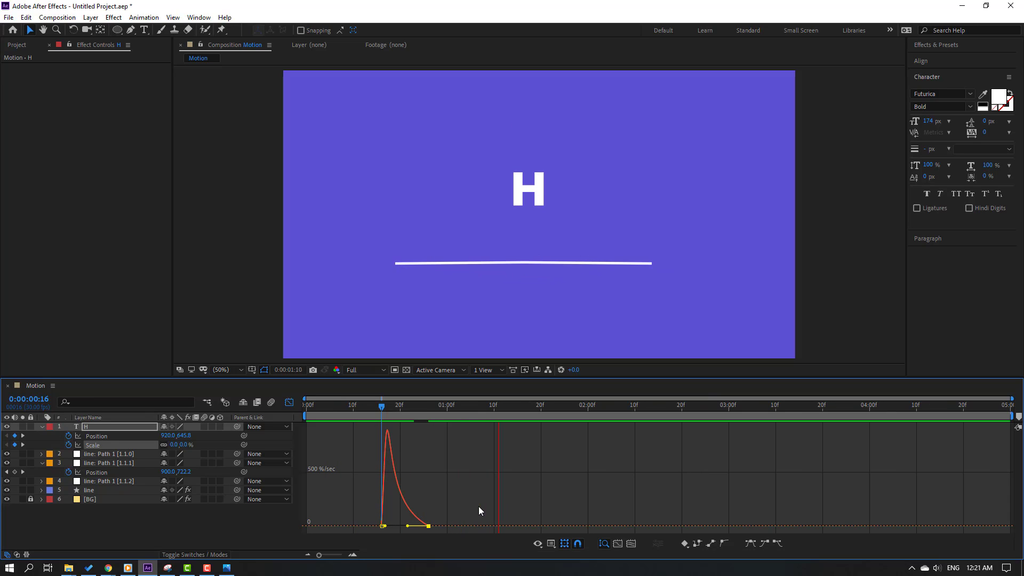
key(space)
Lower the H's first Position keyframe to 920,789.8 and preview the pop.
click(289, 403)
mouse_move(386, 408)
mouse_down()
mouse_move(407, 408)
mouse_move(384, 407)
mouse_up()
click(380, 436)
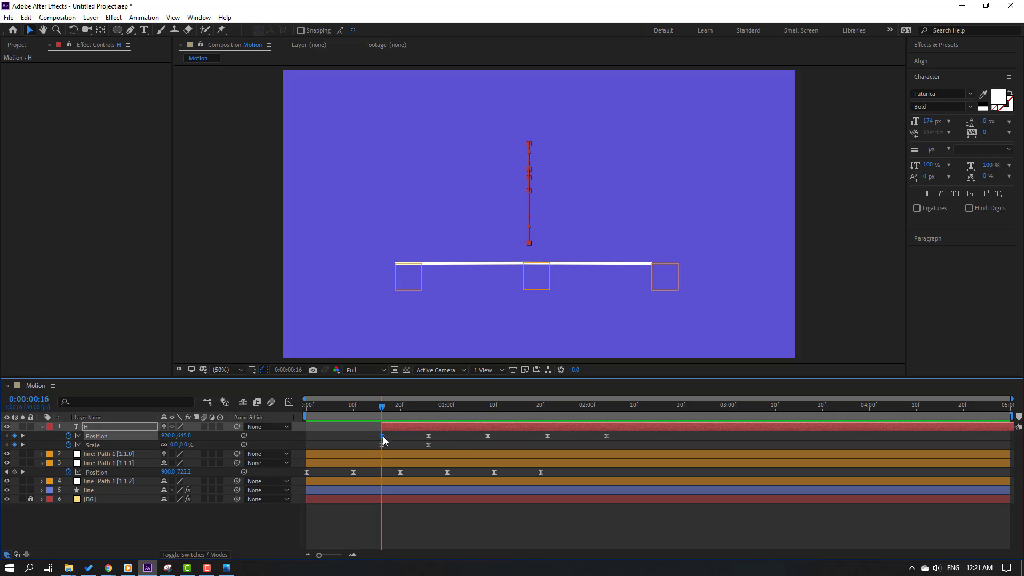
drag(187, 436, 217, 439)
key(space)
key(space)
key(space)
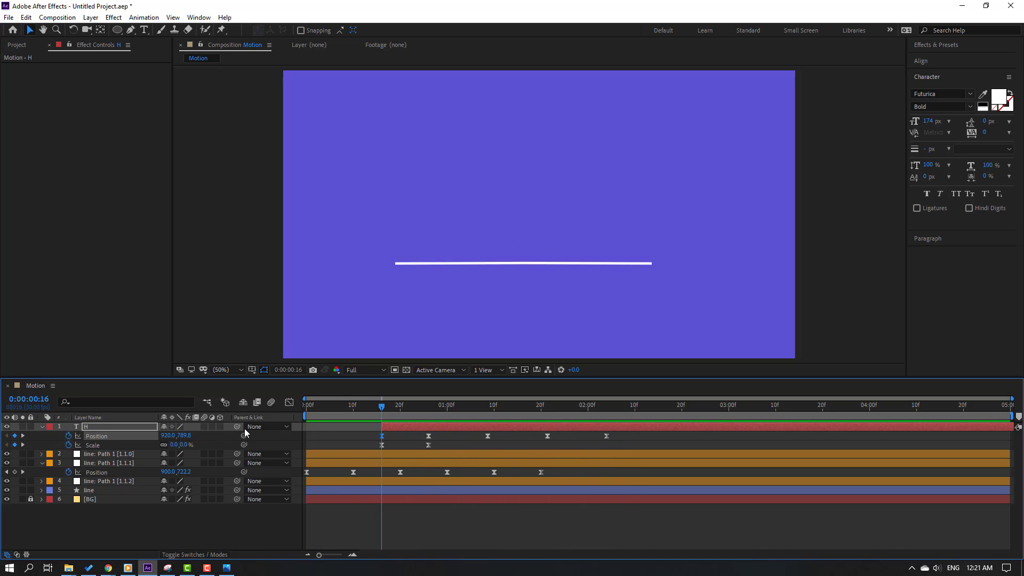
scroll(561, 276, down, 2)
scroll(523, 290, up, 2)
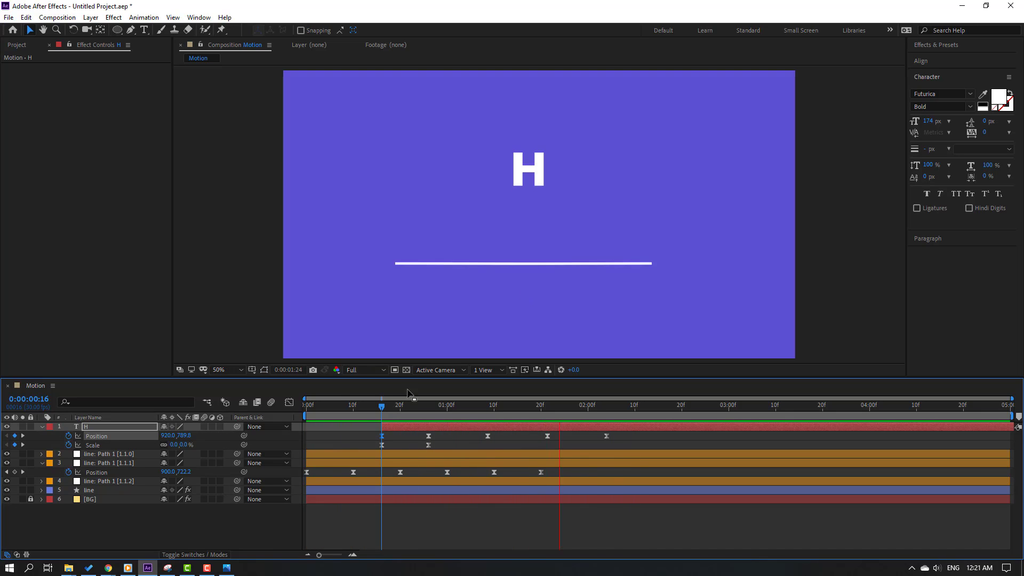
key(space)
Keyframe the H's Rotation at 16f and set it upright at 0° at 25f.
click(93, 428)
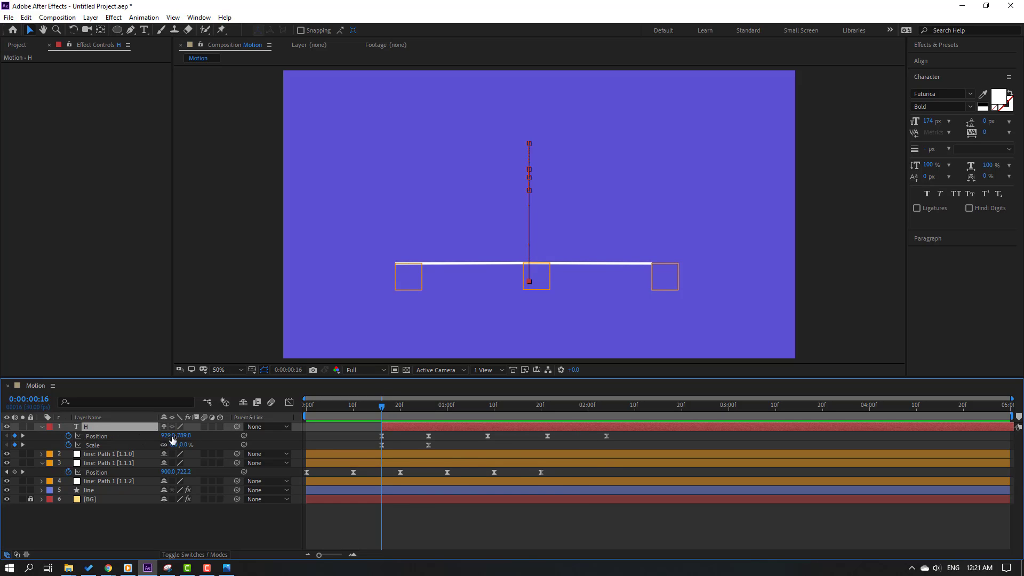
key(shift+r)
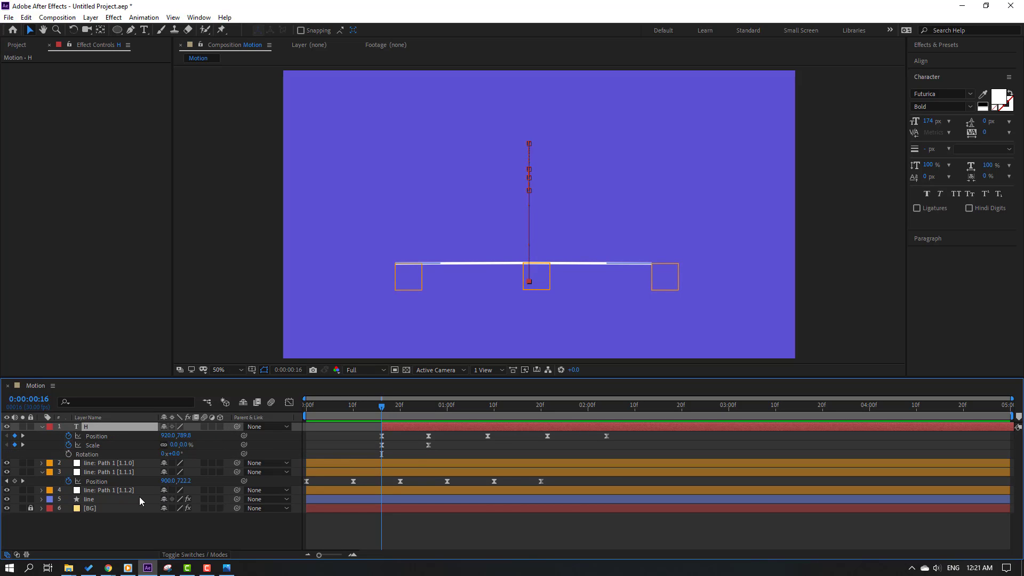
click(68, 454)
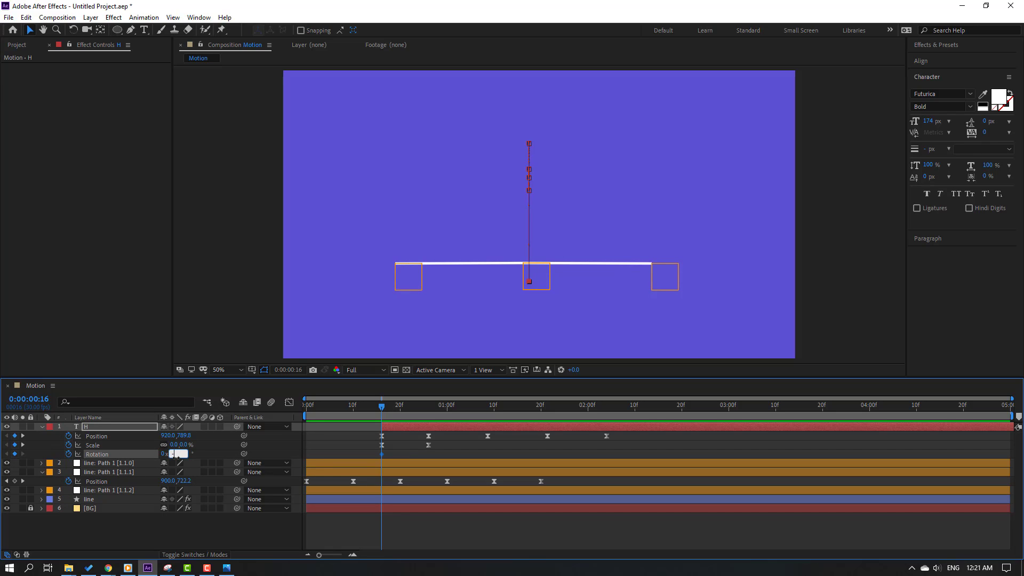
mouse_move(382, 406)
mouse_down()
mouse_move(433, 415)
mouse_move(400, 408)
mouse_up()
text(0)
key(Return)
Easy Ease both Rotation keyframes and reshape the speed curve into a sharp, later peak.
mouse_move(440, 457)
mouse_down()
mouse_move(379, 460)
mouse_move(433, 454)
mouse_up()
right_click(381, 454)
mouse_move(434, 445)
click(534, 481)
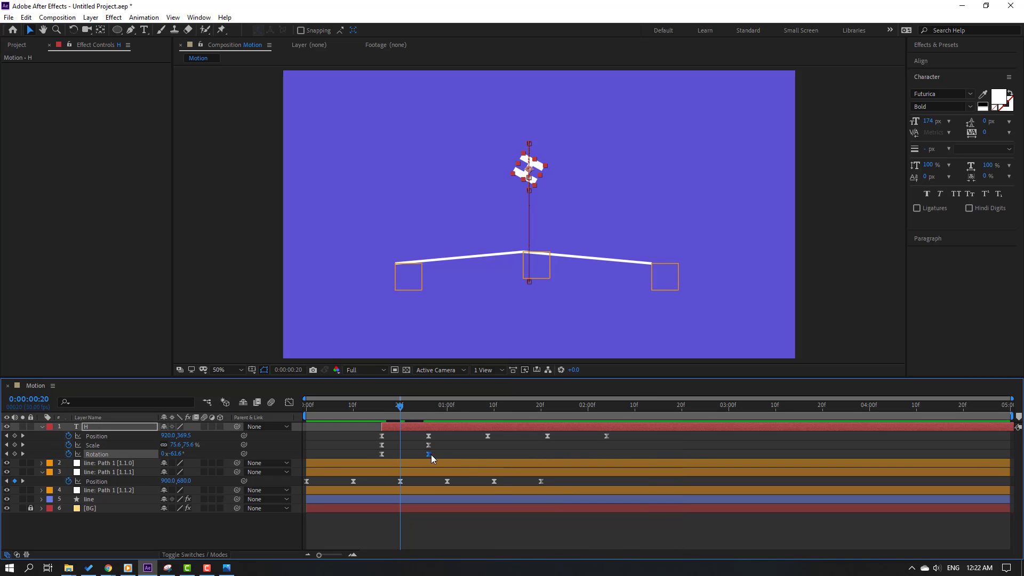
click(289, 402)
drag(421, 526, 408, 526)
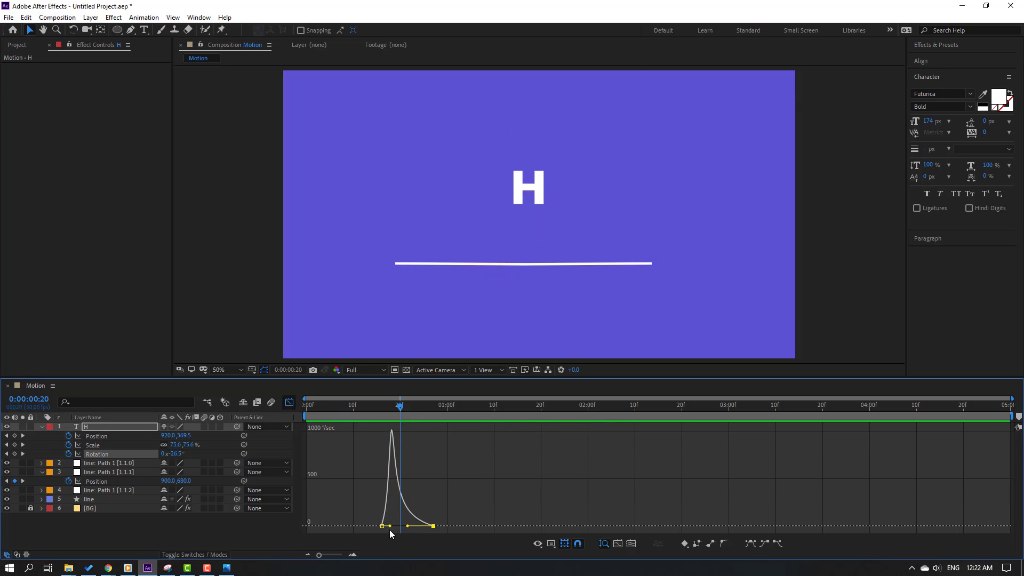
drag(390, 526, 411, 527)
key(space)
key(space)
Move the upright 0° Rotation keyframe later so the spin settles, and preview it.
key(space)
key(space)
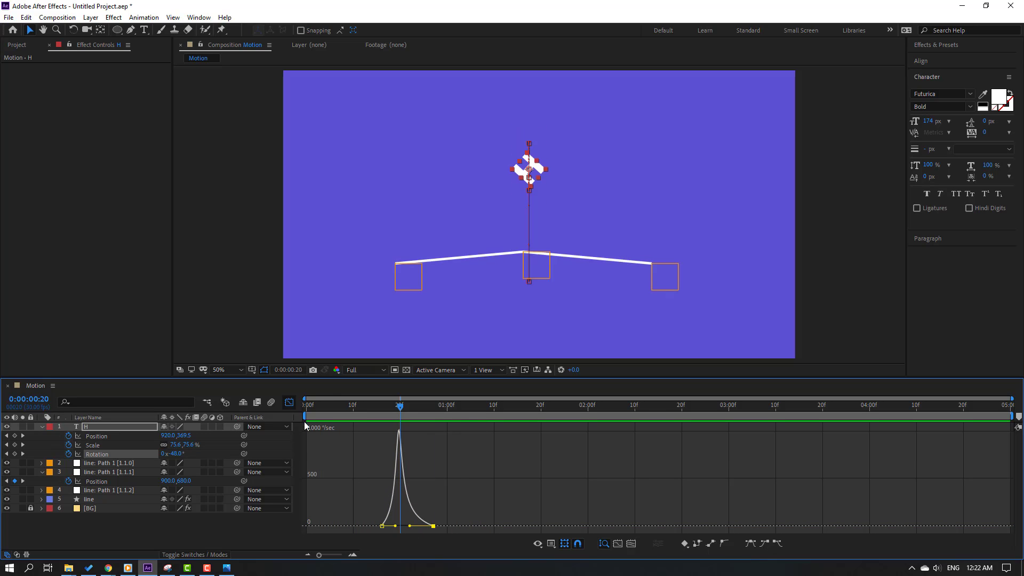
click(290, 402)
drag(433, 454, 457, 464)
key(space)
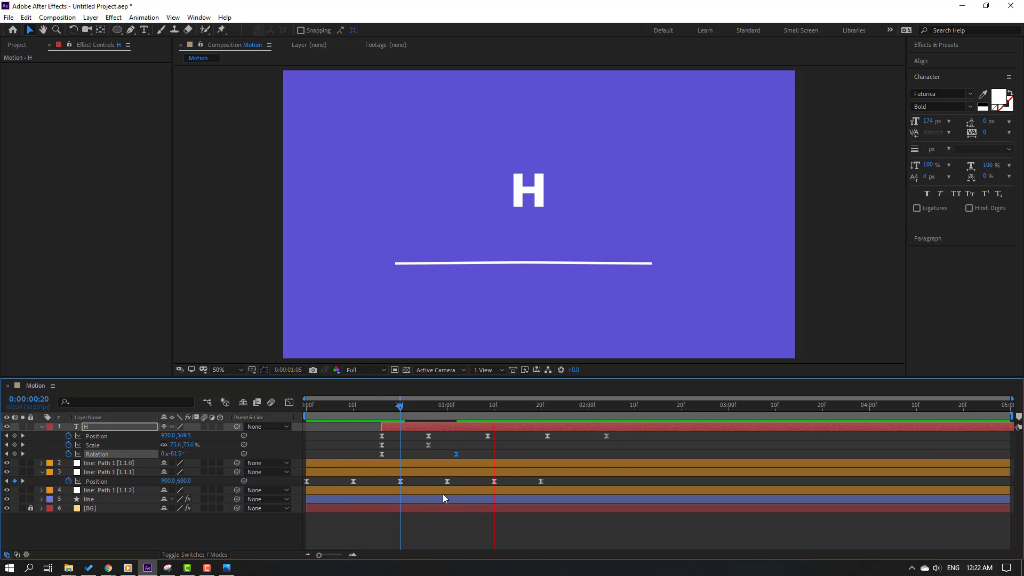
key(space)
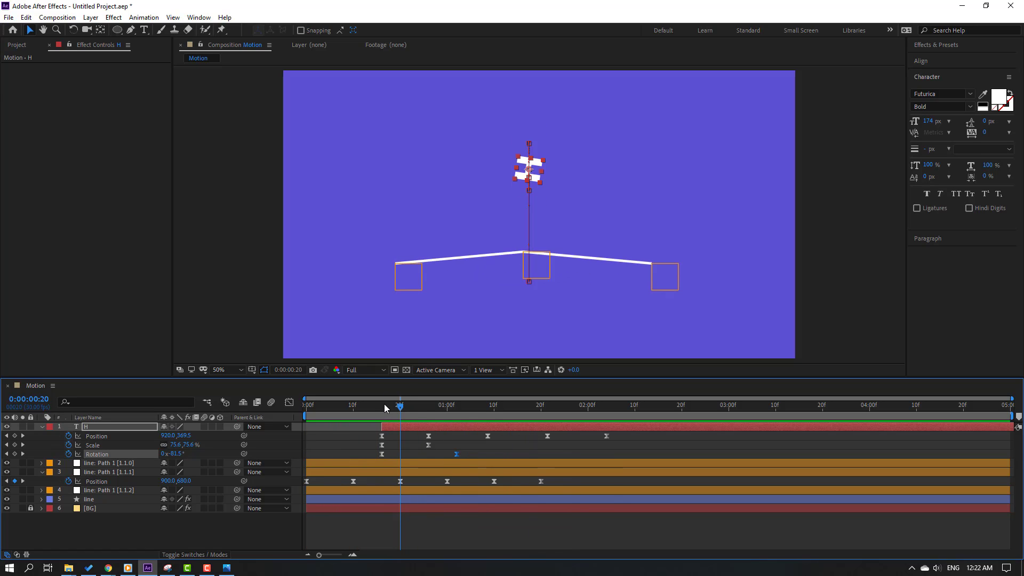
Duplicate the H layer and retype the copy's text as 'I'.
click(94, 427)
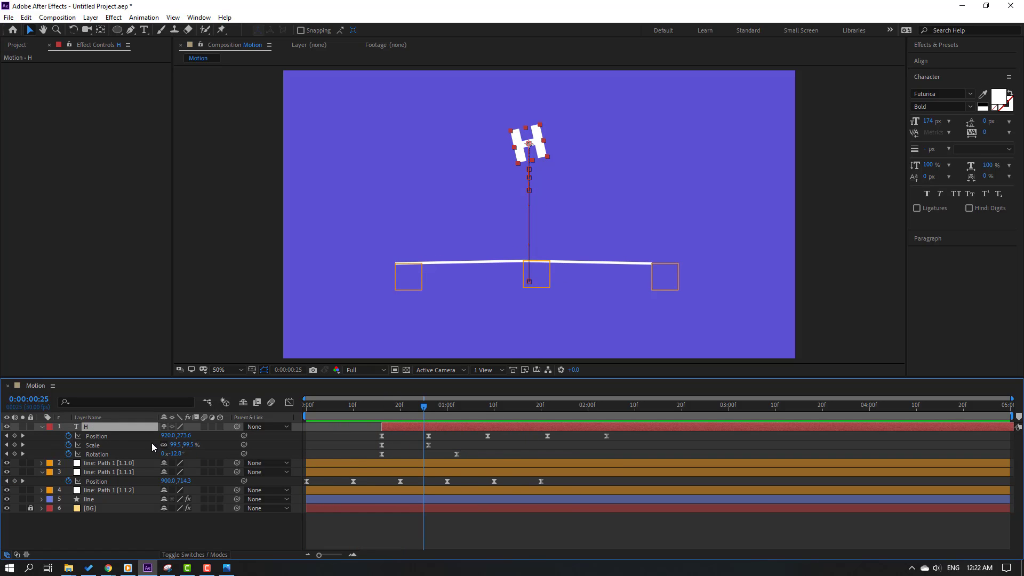
key(ctrl+d)
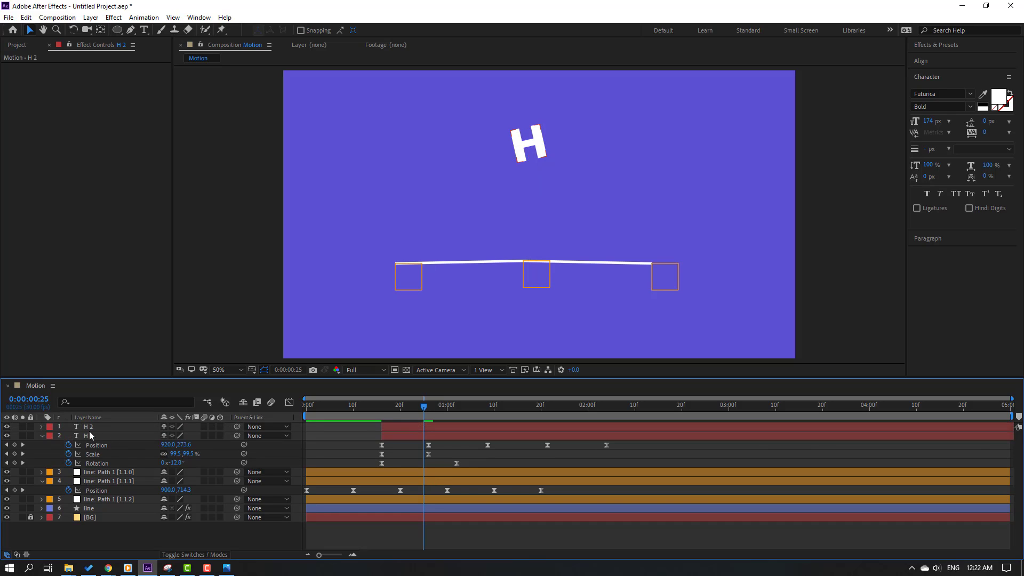
click(88, 427)
key(ctrl+t)
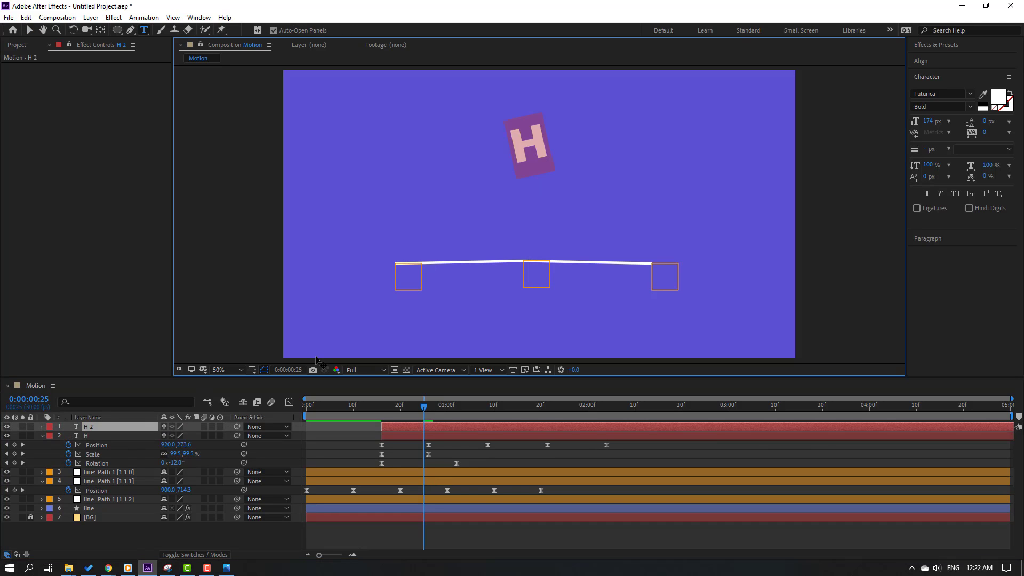
text(I)
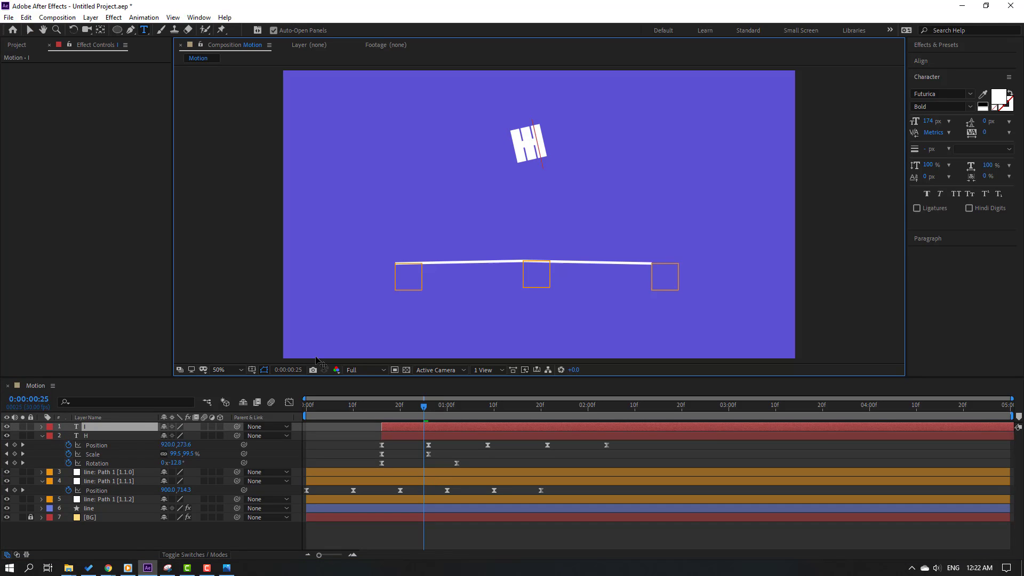
click(30, 30)
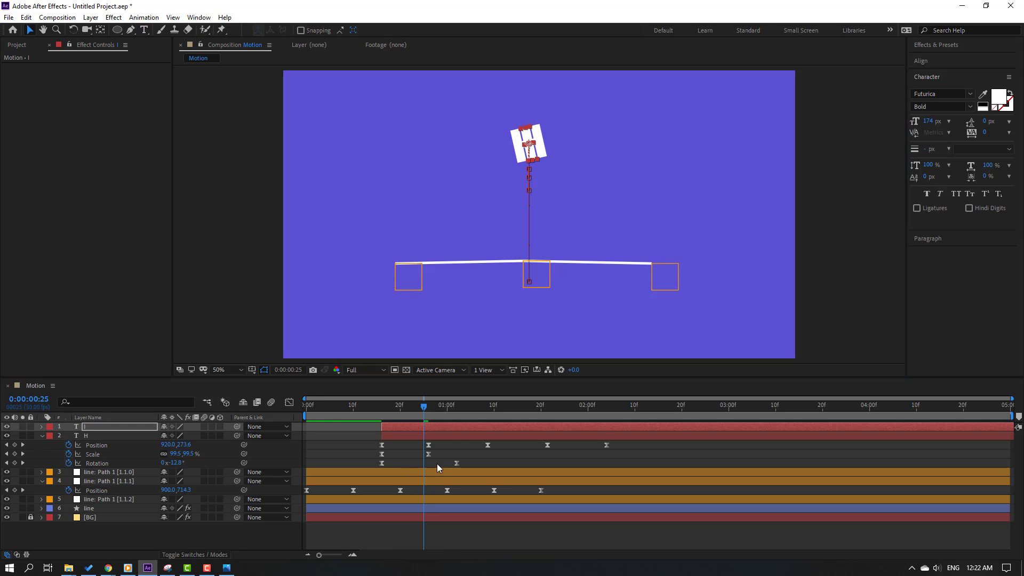
At the 2:04 resting frame, slide the I to the right of the H.
key(p)
drag(442, 408, 609, 408)
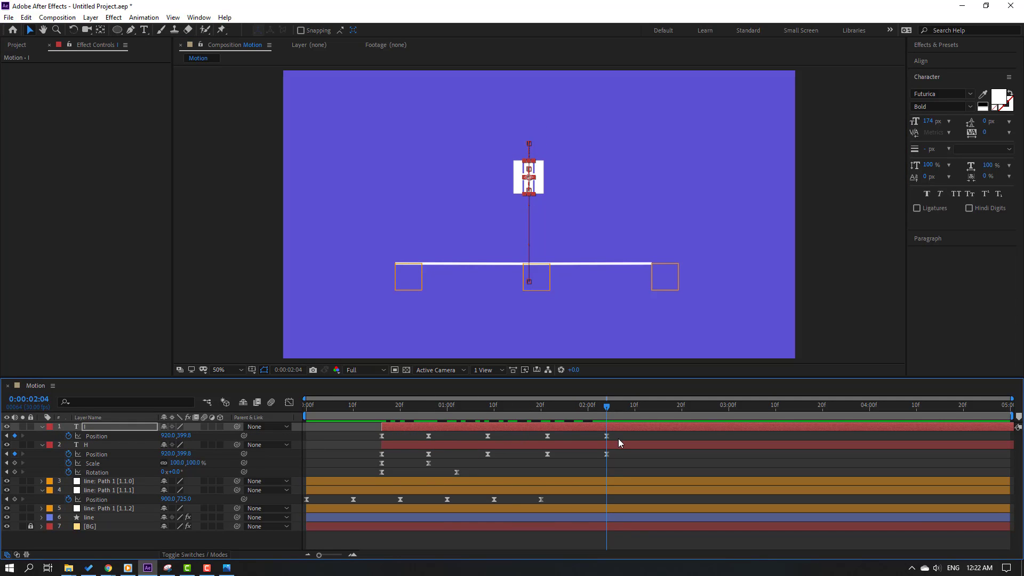
click(558, 437)
click(358, 440)
key(period)
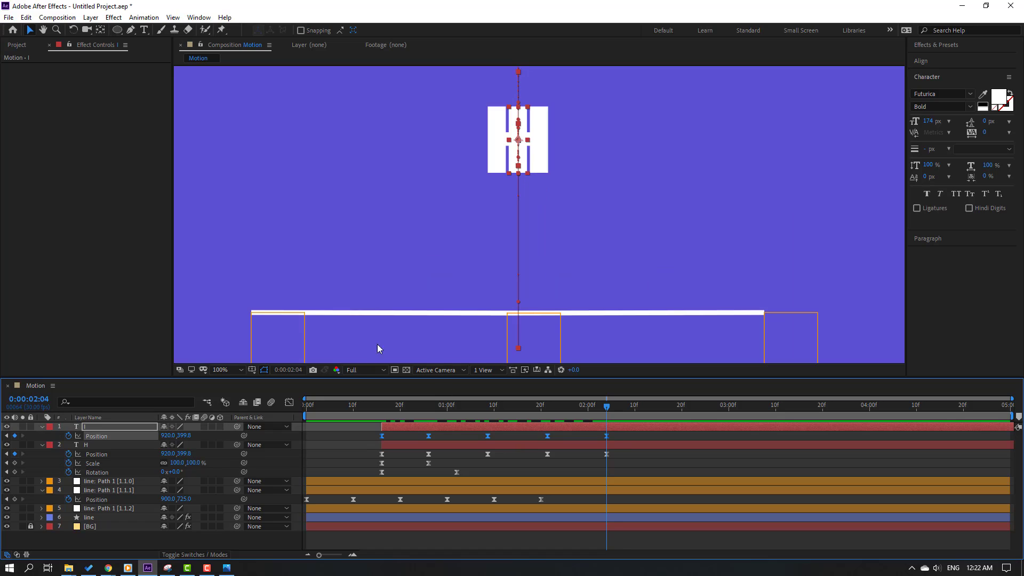
drag(169, 438, 238, 436)
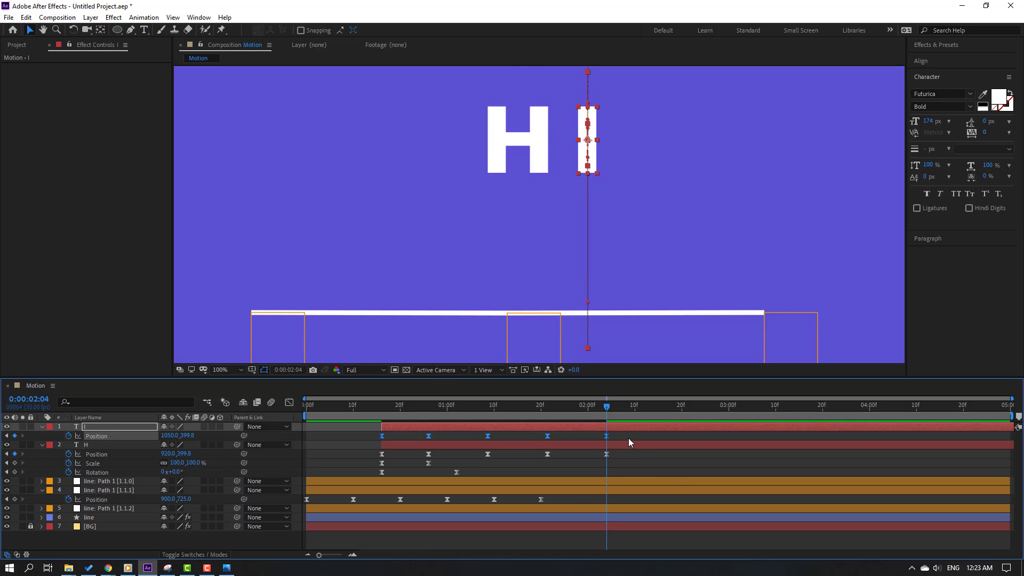
Shift both letters' Position keyframes together and nudge the I closer to centre the HI pair.
drag(630, 437, 378, 457)
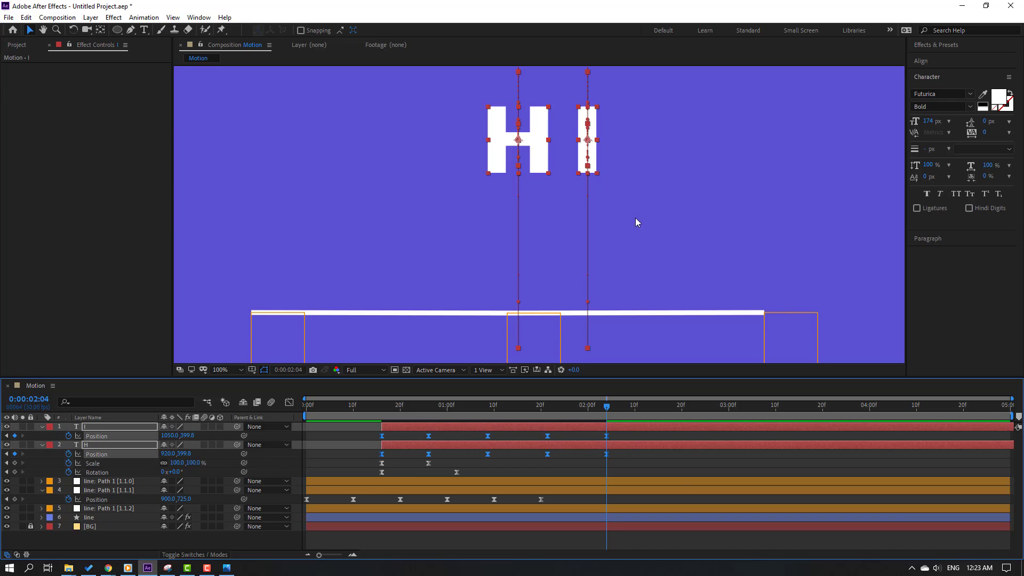
scroll(500, 235, down, 2)
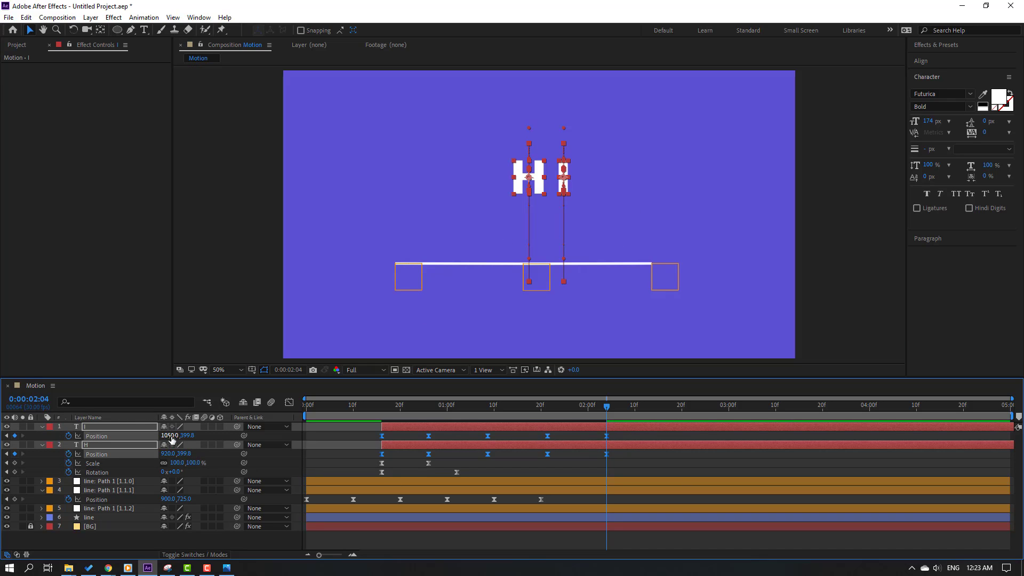
drag(172, 436, 137, 436)
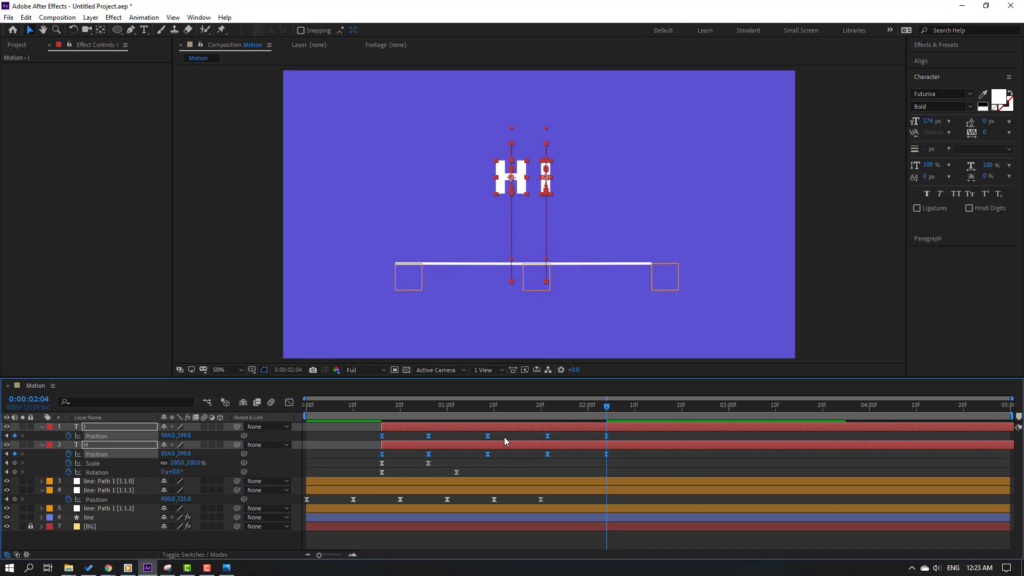
drag(521, 405, 374, 439)
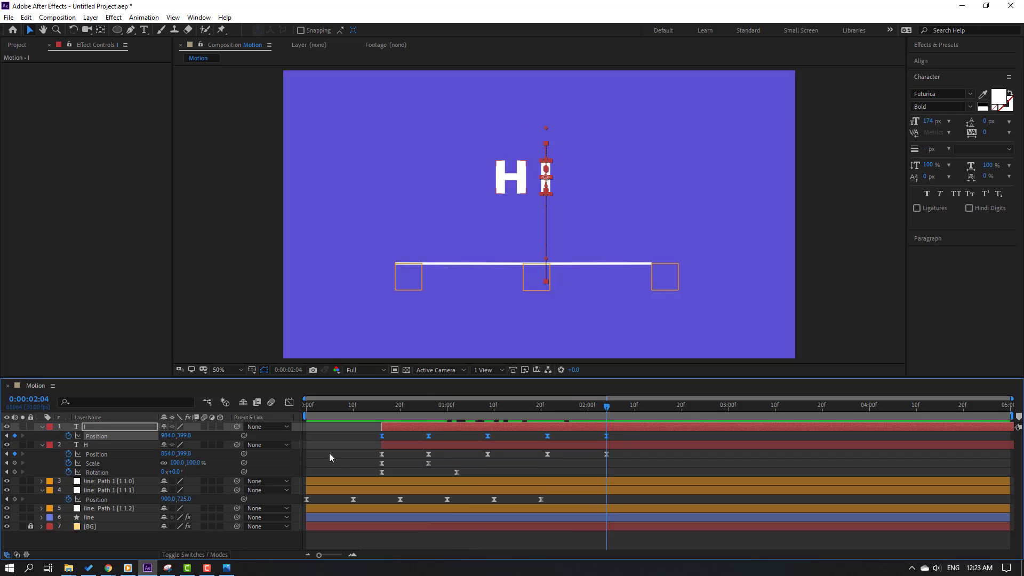
drag(168, 436, 154, 436)
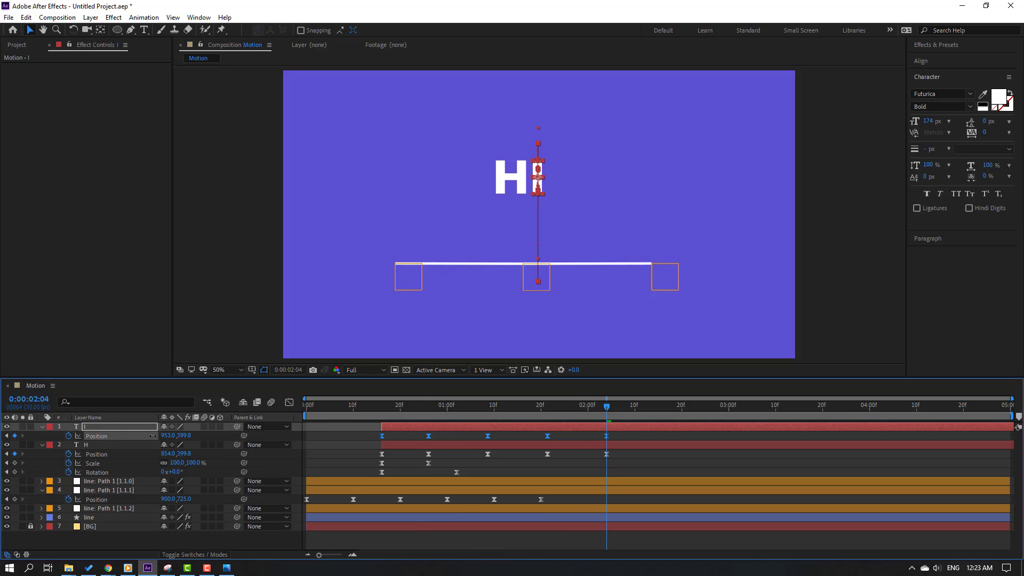
drag(620, 434, 370, 453)
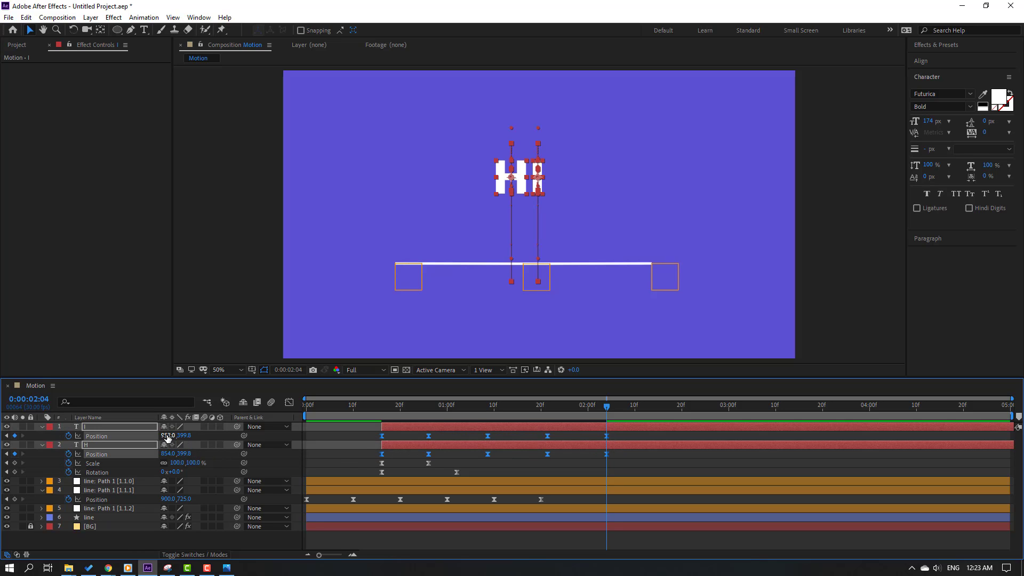
drag(167, 436, 186, 436)
drag(568, 406, 447, 408)
Change the I's Rotation keyframe at 16f from -95° to 95°.
click(463, 436)
click(96, 428)
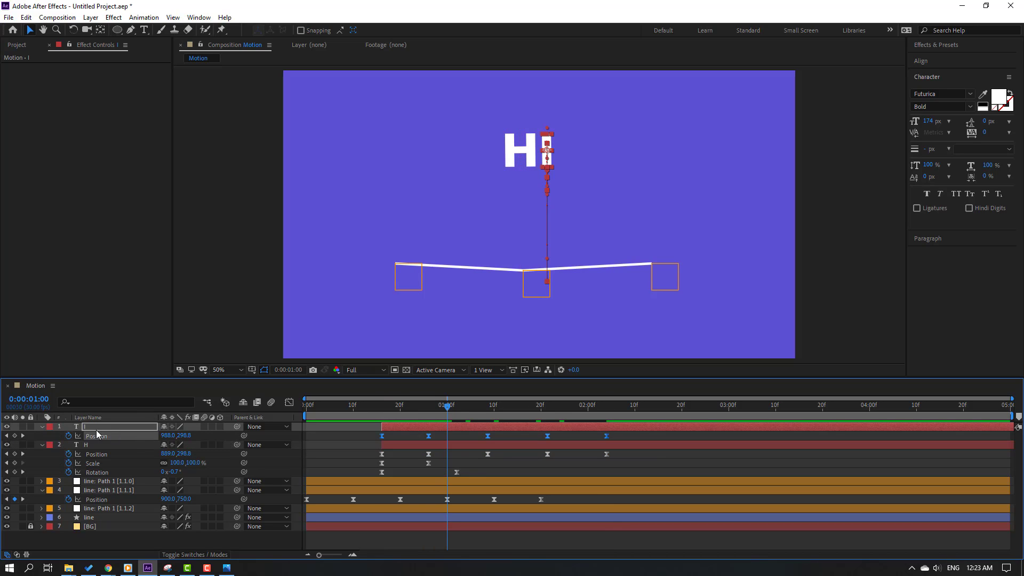
key(u)
key(u)
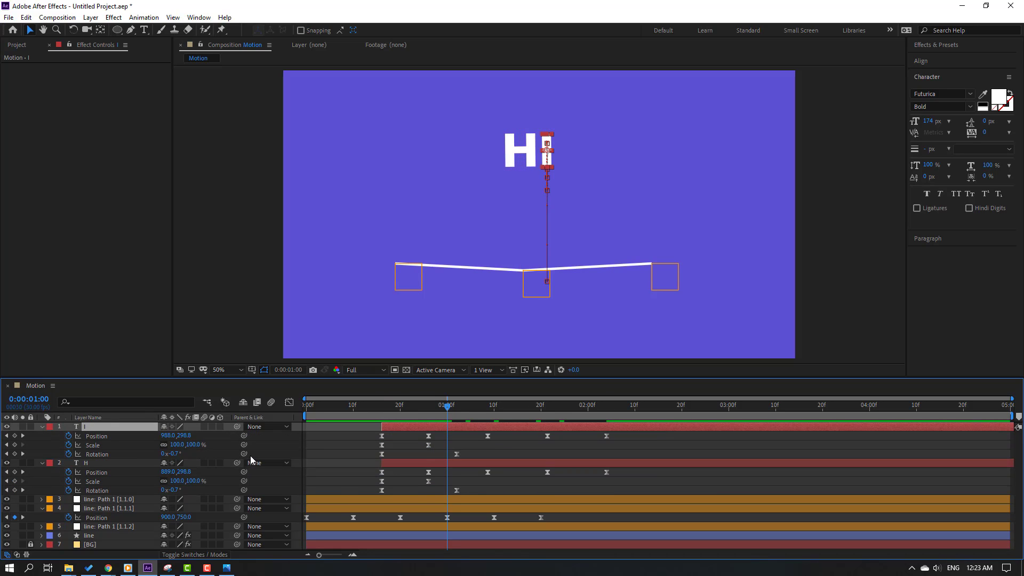
click(101, 455)
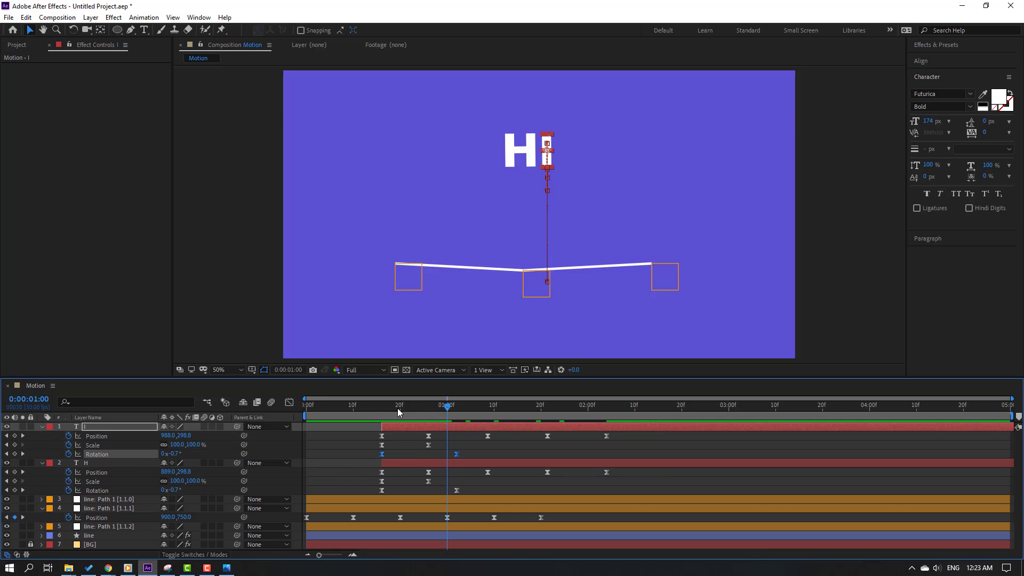
drag(398, 409, 379, 411)
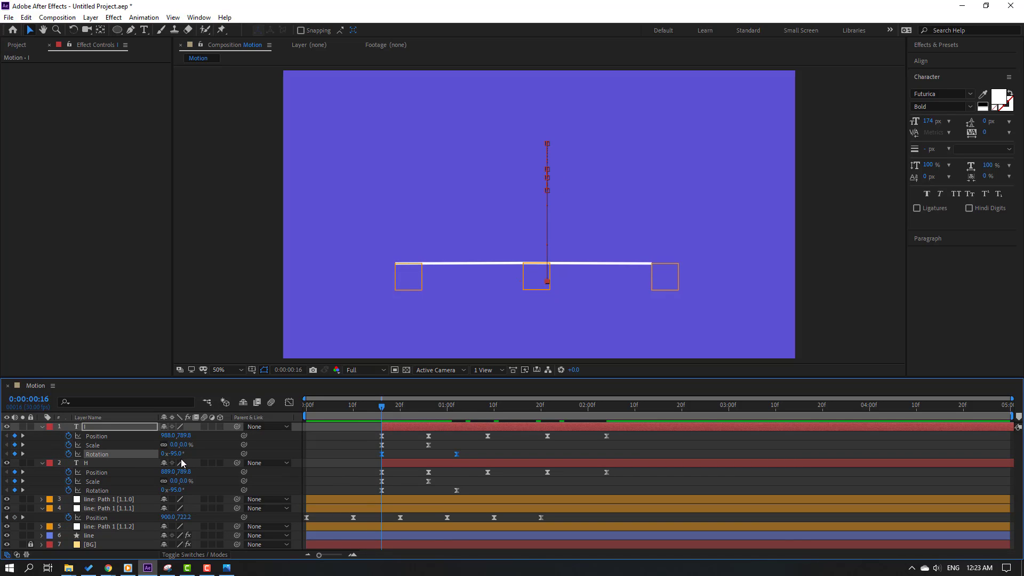
key(F2)
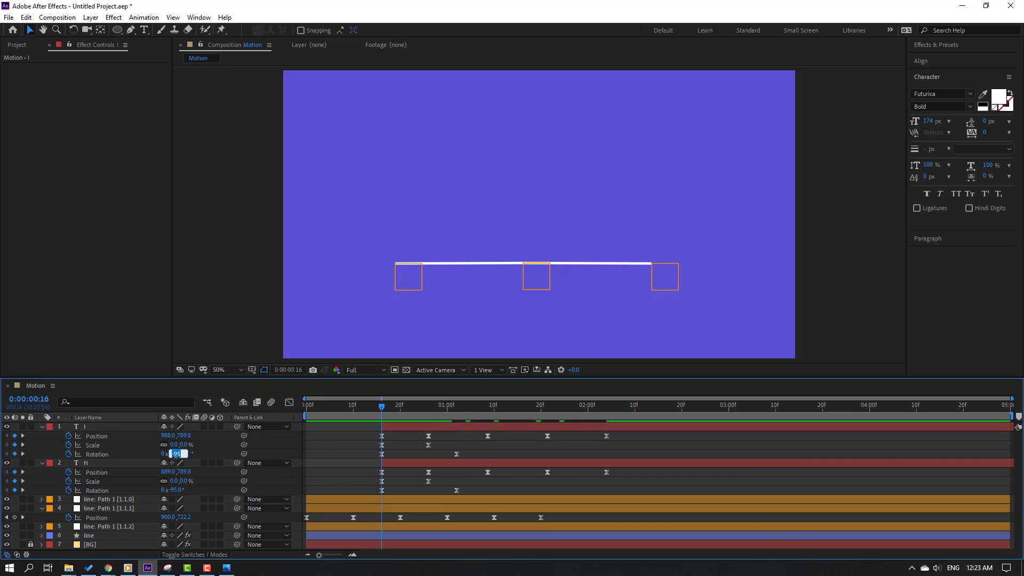
click(175, 454)
text(95)
key(Return)
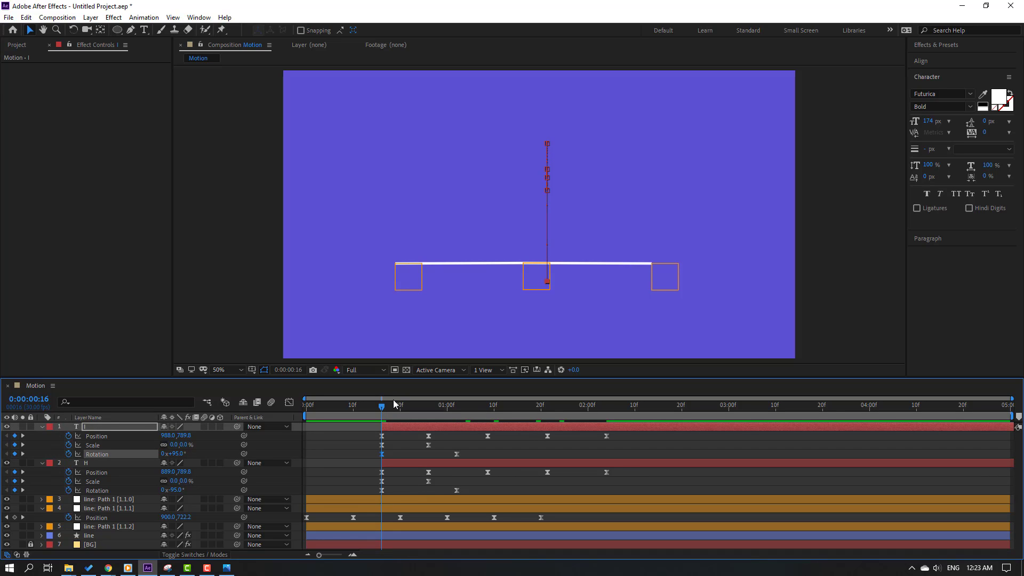
Scrub through the letters landing on the line to check the pose around frame 26.
drag(395, 408, 456, 415)
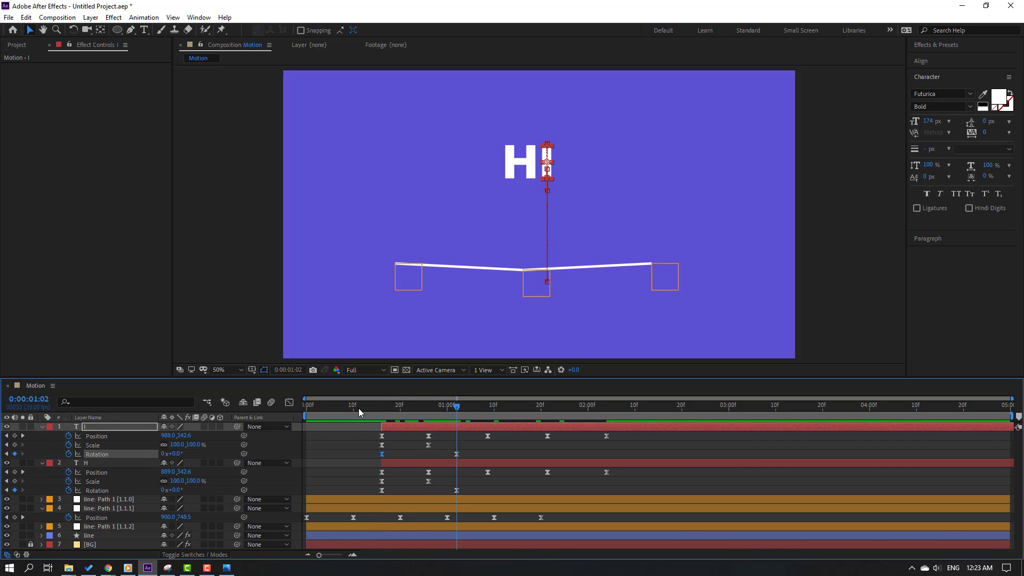
drag(360, 412, 428, 411)
click(335, 457)
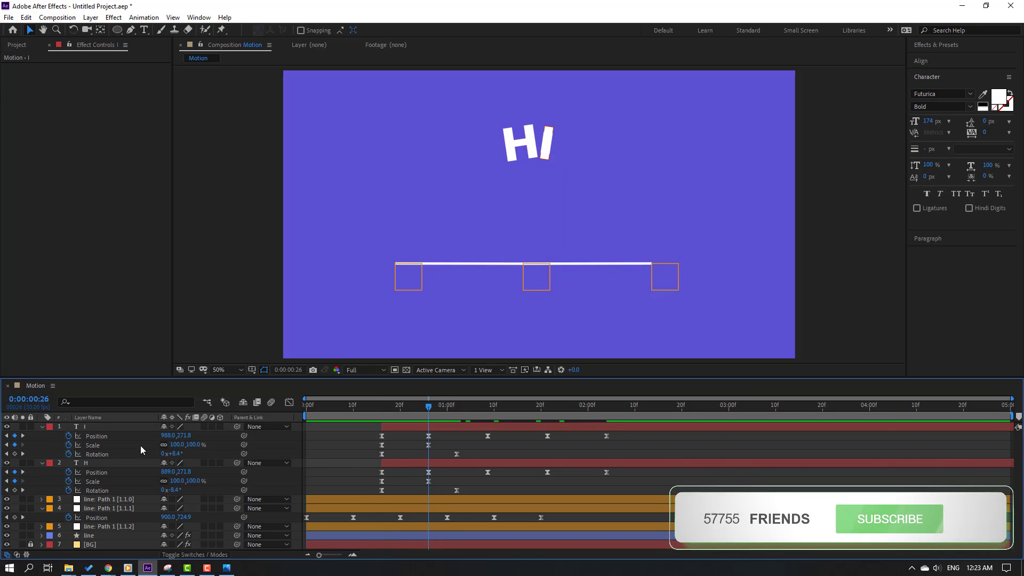
click(88, 427)
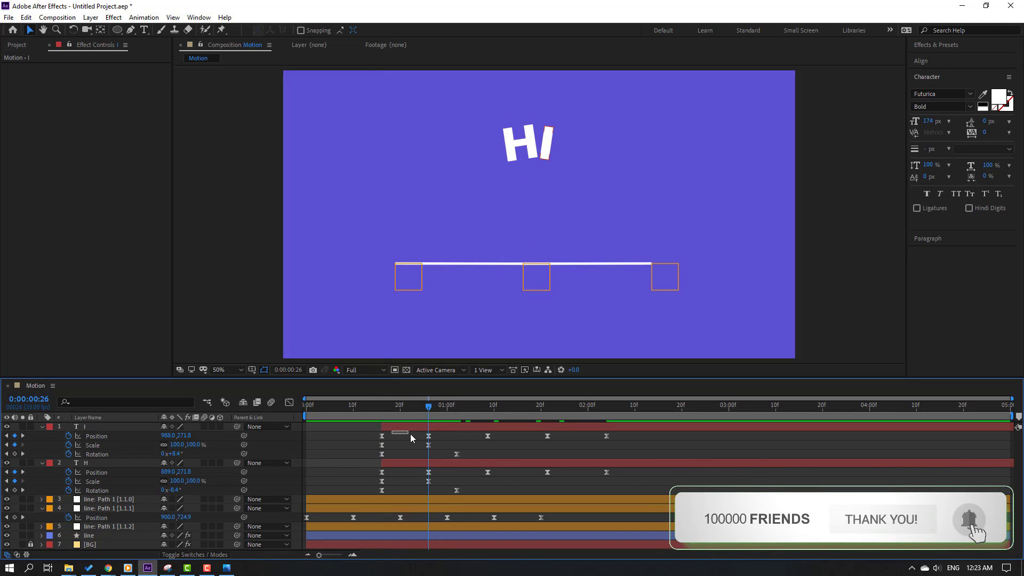